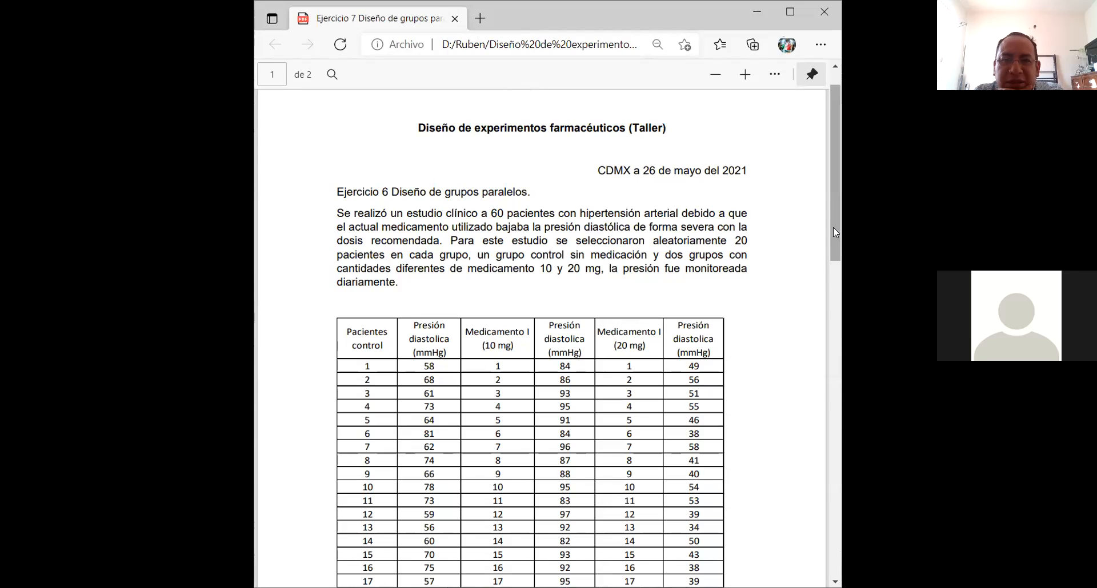
# Step: Read through the parallel-groups hypertension exercise, including the diastolic pressure table and questions A to D
pyautogui.scroll(-7, 833, 227)
pyautogui.scroll(6, 836, 243)
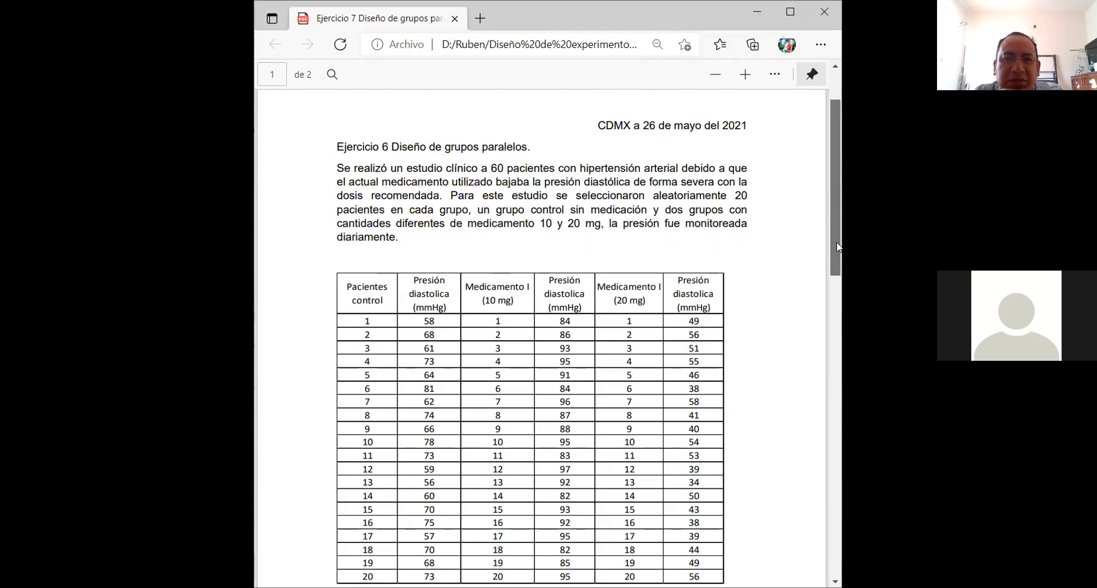
pyautogui.scroll(-3, 837, 245)
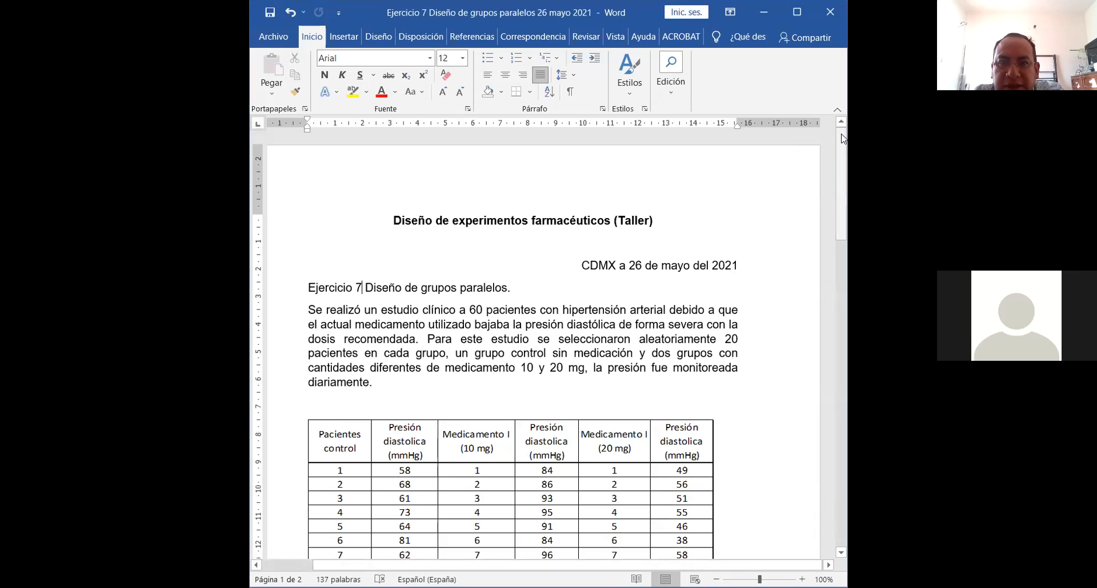
pyautogui.moveTo(843, 139); pyautogui.dragTo(844, 170)
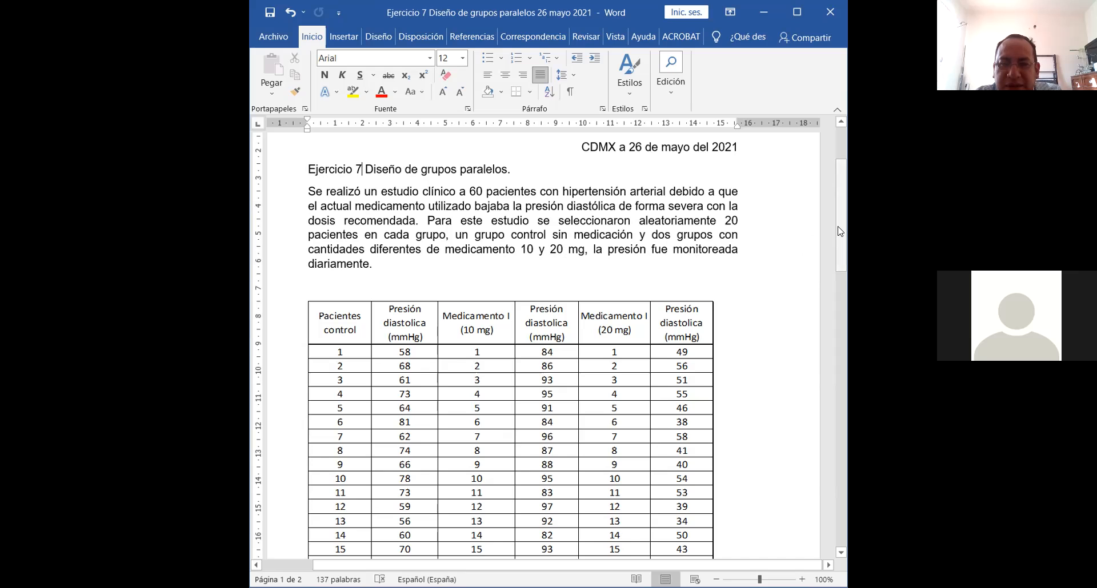
pyautogui.moveTo(839, 231); pyautogui.dragTo(844, 260)
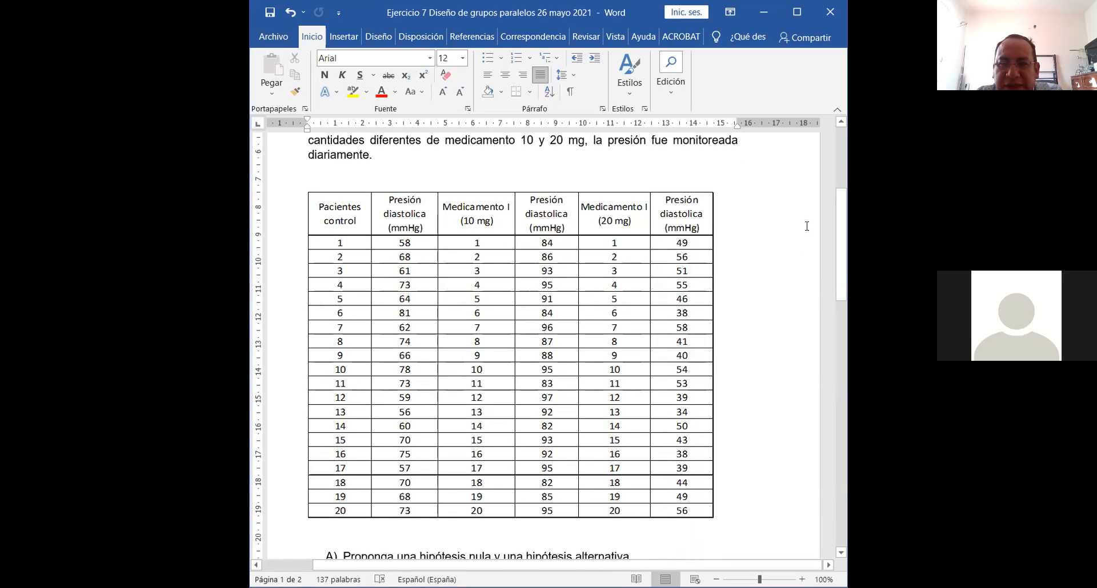
pyautogui.moveTo(842, 227); pyautogui.dragTo(846, 247)
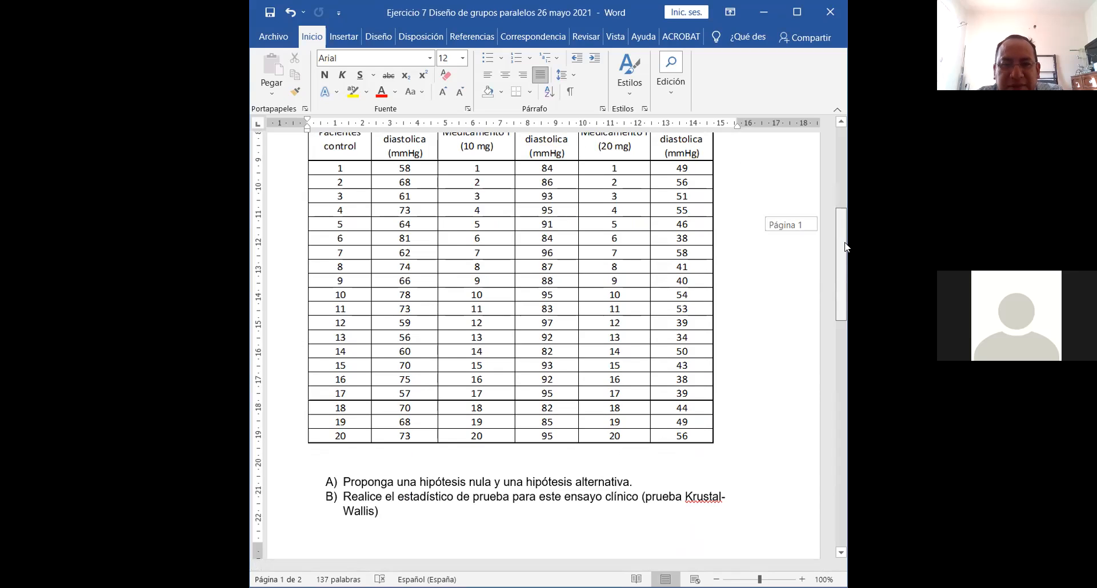
pyautogui.moveTo(845, 247)
pyautogui.mouseDown()
pyautogui.moveTo(846, 270)
pyautogui.moveTo(846, 247)
pyautogui.mouseUp()
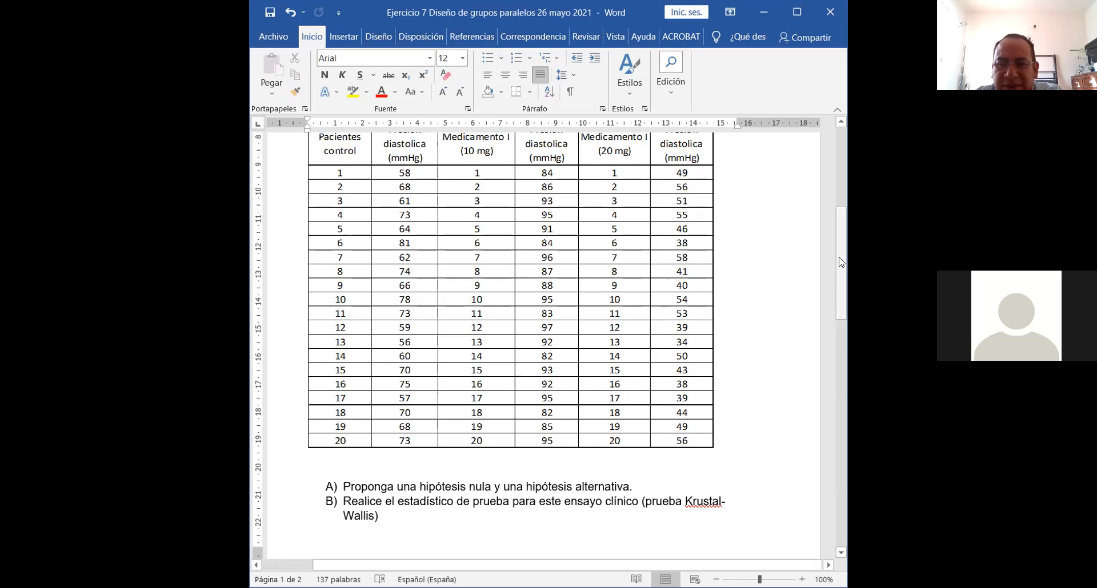
pyautogui.moveTo(840, 261); pyautogui.dragTo(840, 340)
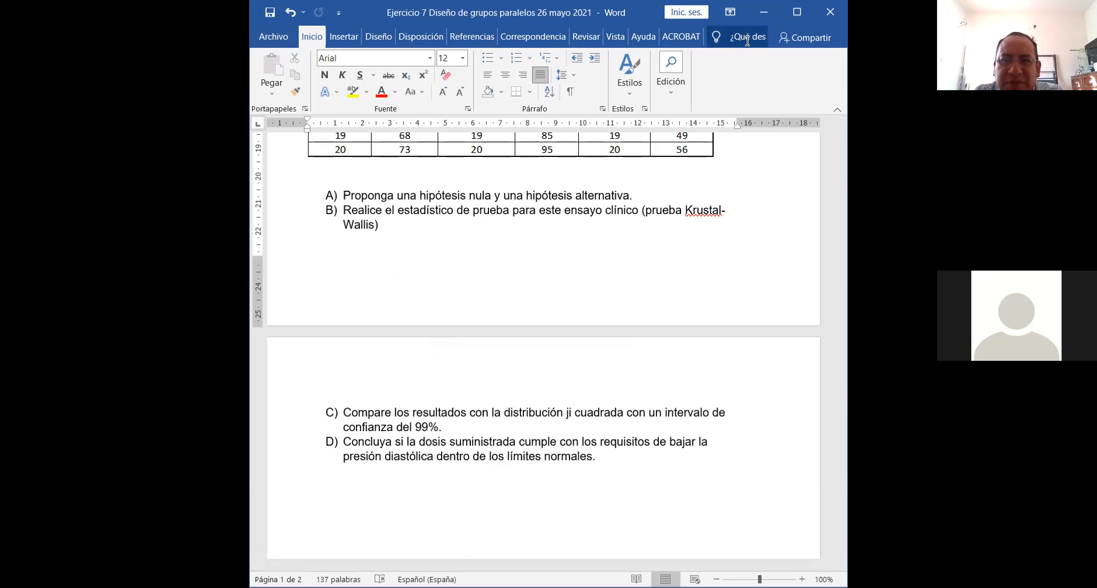
pyautogui.click(765, 19)
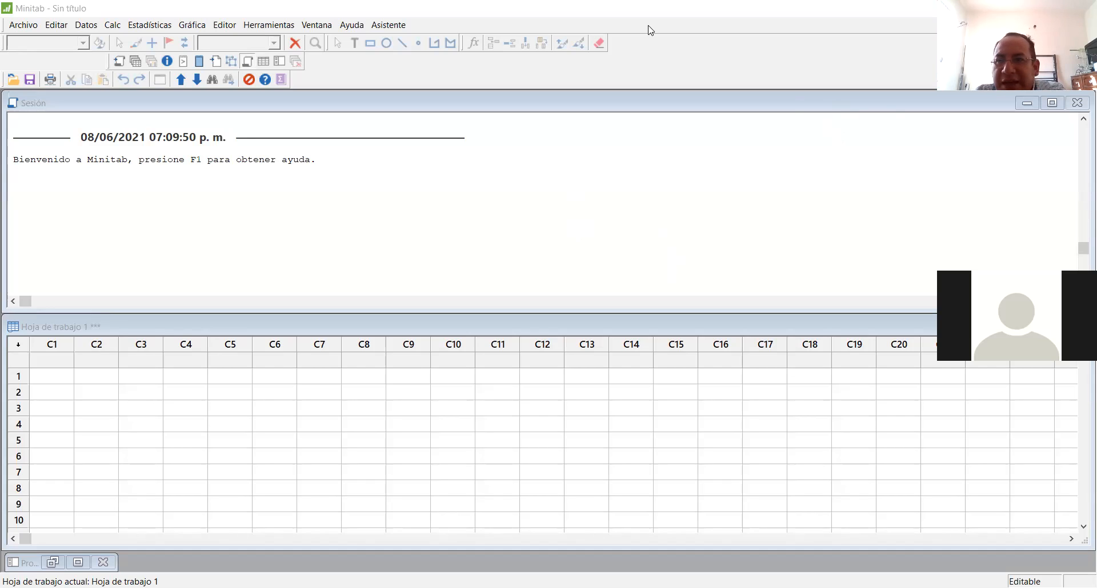
# Step: Check which inputs the nonparametric Kruskal-Wallis test requires, and close its dialog without running it
pyautogui.click(149, 26)
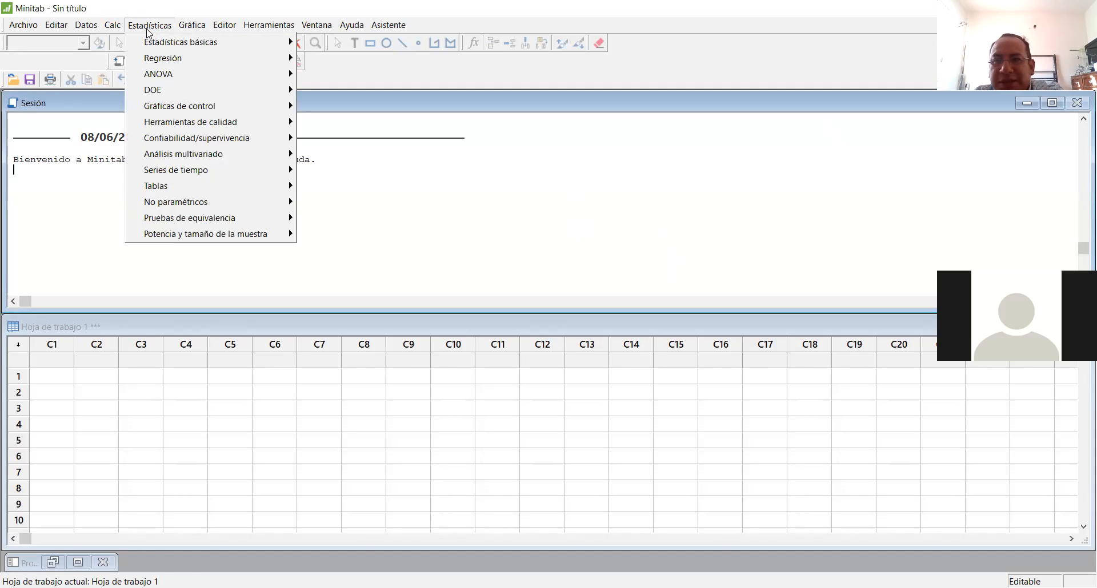
pyautogui.moveTo(159, 204)
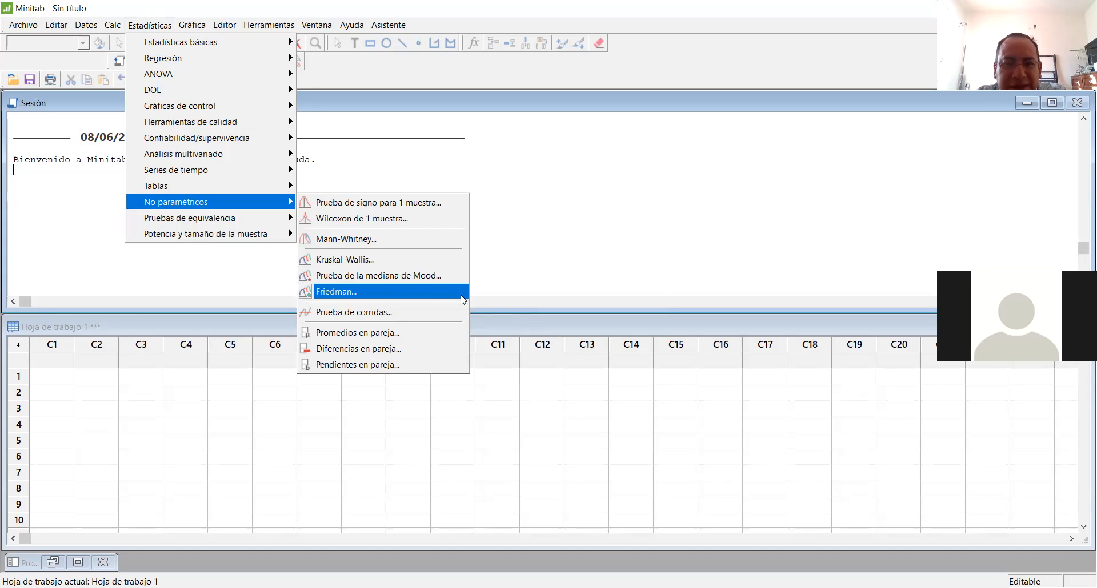
pyautogui.click(395, 256)
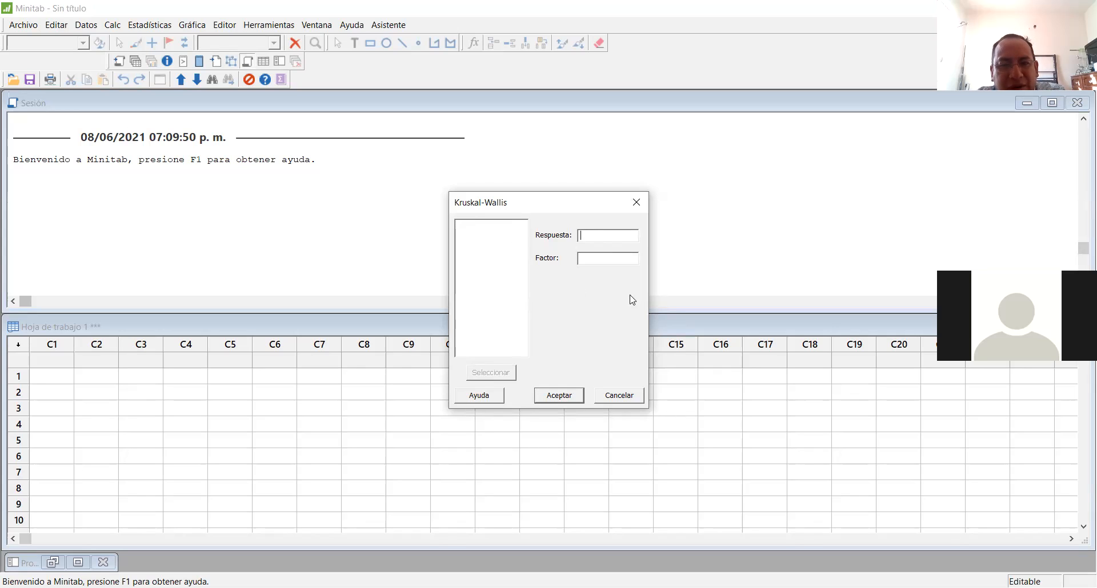
pyautogui.click(635, 394)
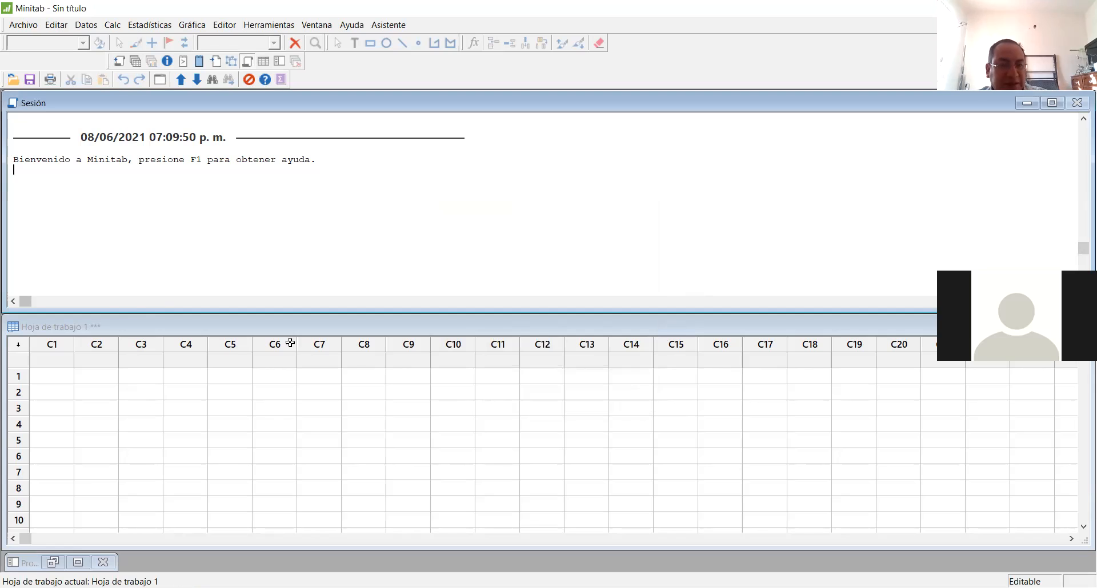
# Step: Name worksheet column C1 Grupo and column C2 Presion
pyautogui.click(63, 364)
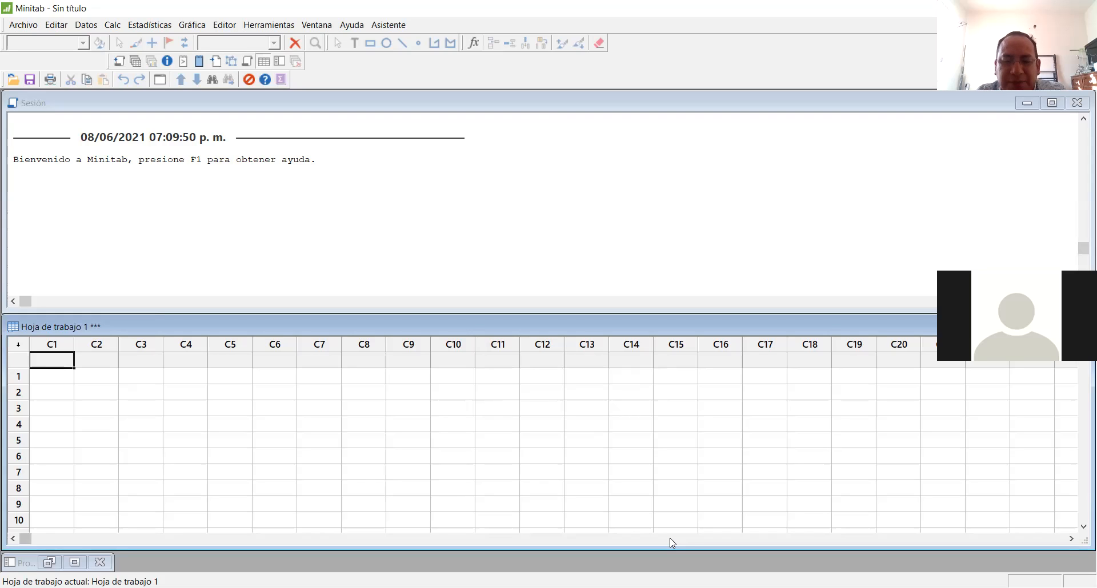
pyautogui.write('Grupo')
pyautogui.press('Return')
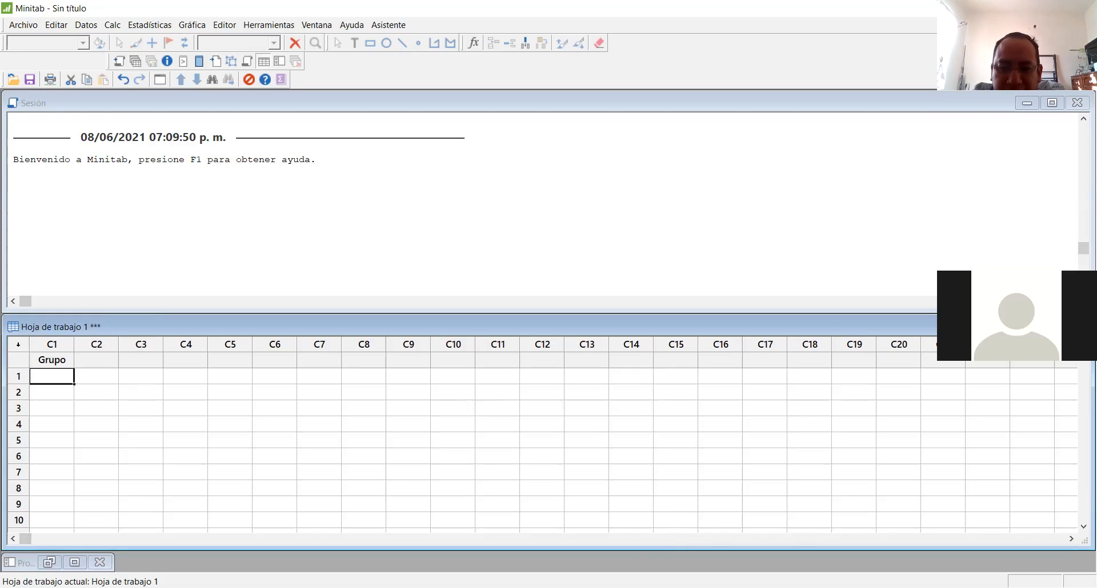
pyautogui.hotkey('alt', 'Tab')
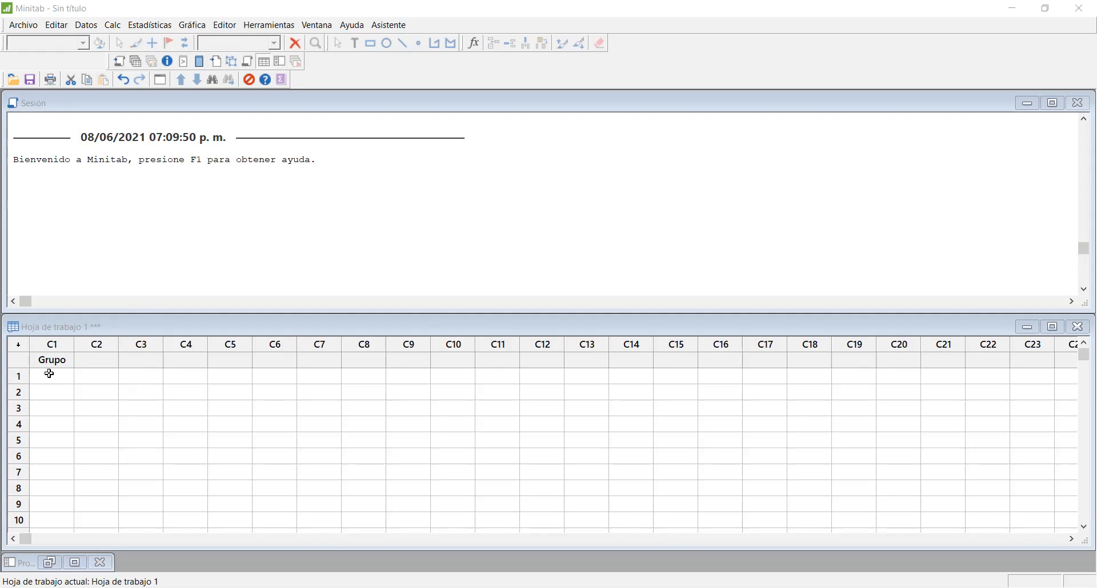
pyautogui.click(87, 362)
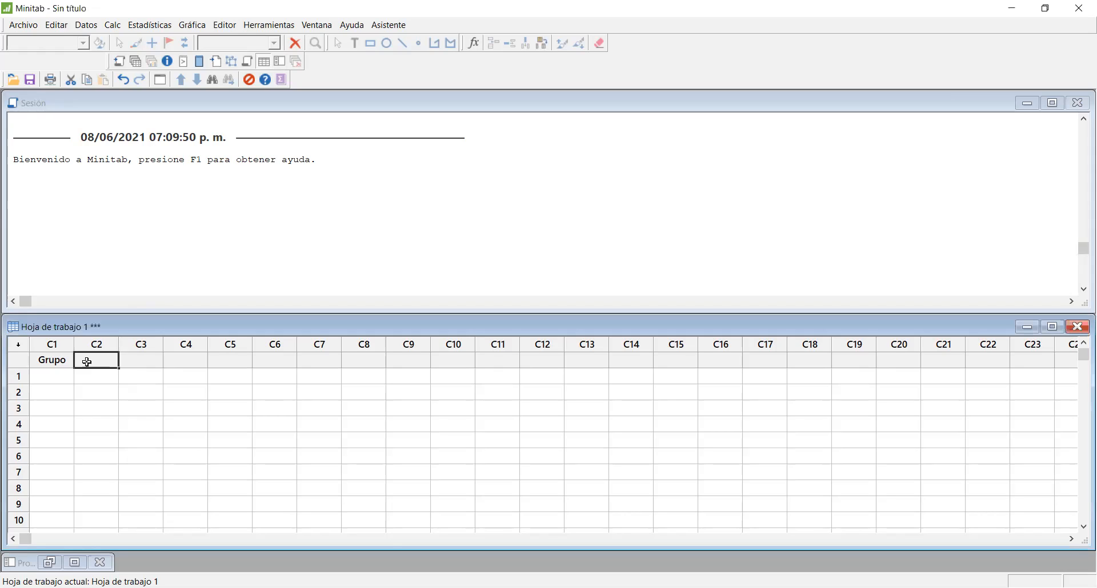
pyautogui.write('esion')
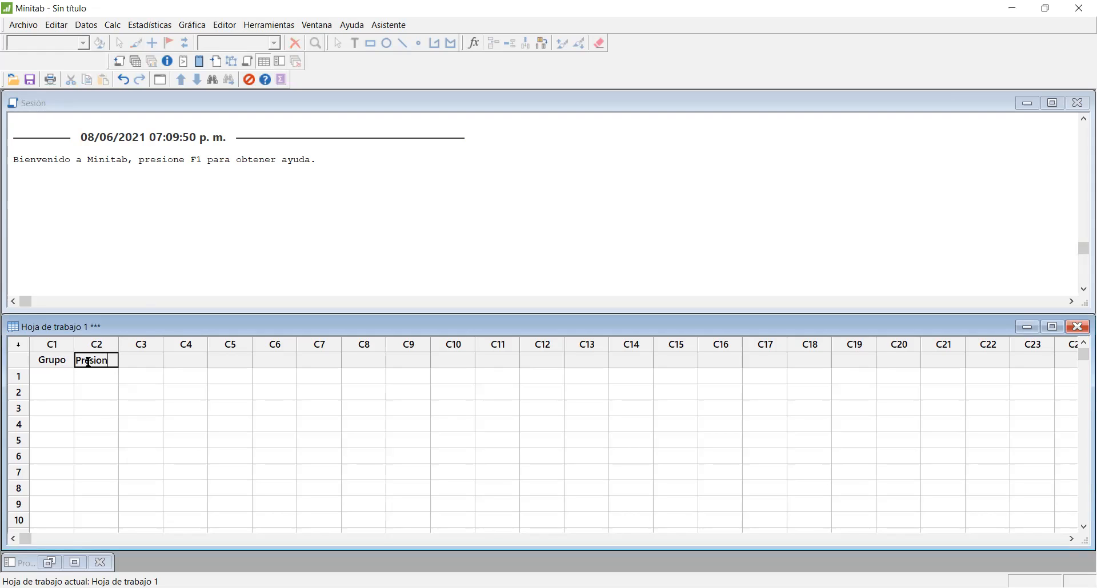
pyautogui.press('Return')
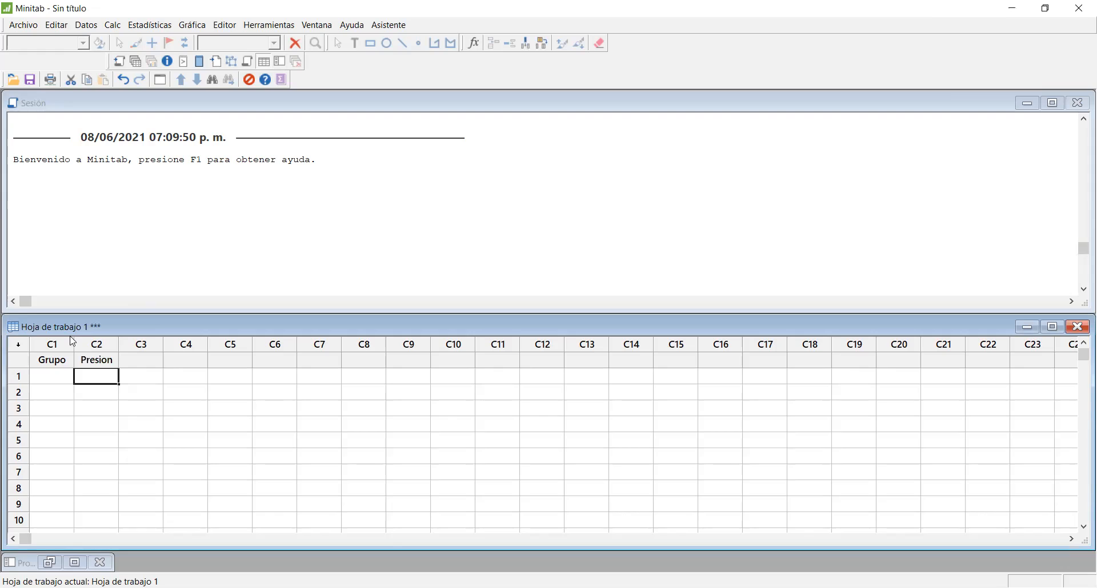
# Step: Narrow the session and worksheet windows to about two thirds of their width, and shrink the main Minitab window to fit them
pyautogui.click(1084, 199)
pyautogui.moveTo(1085, 198); pyautogui.dragTo(688, 189)
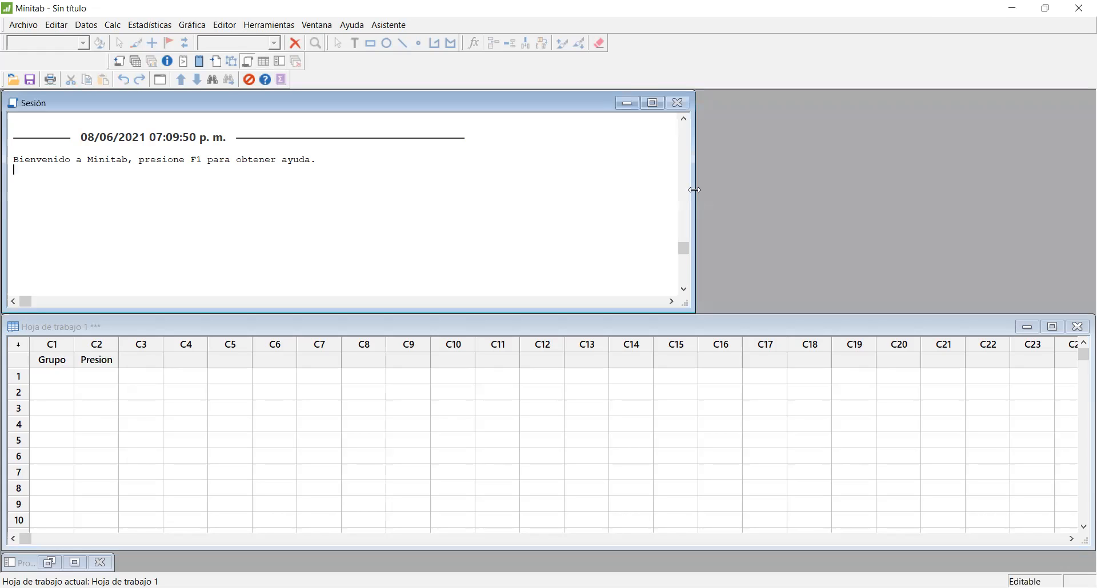
pyautogui.click(1085, 409)
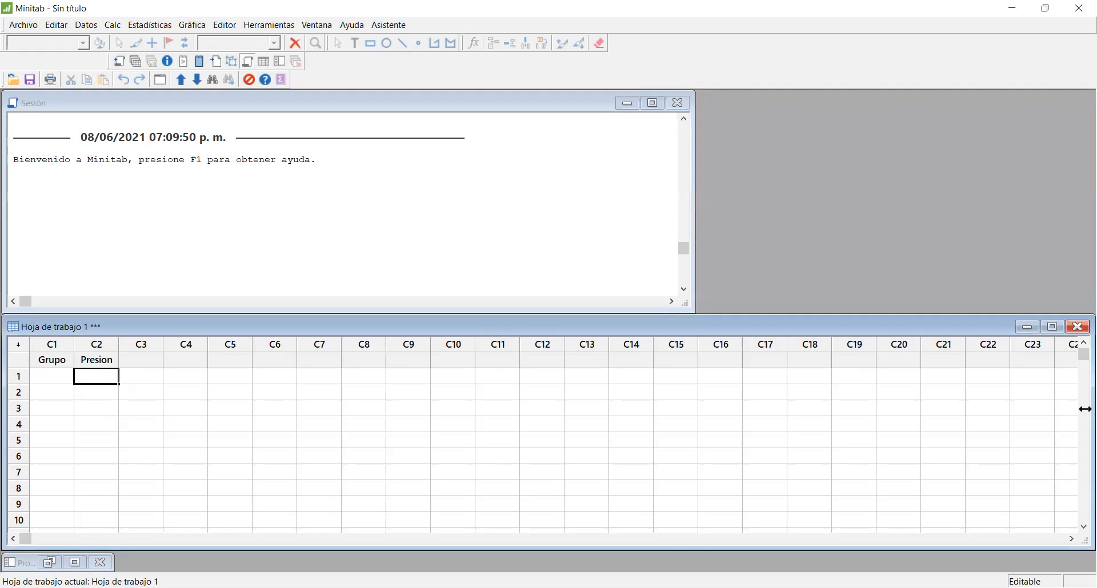
pyautogui.moveTo(1085, 409); pyautogui.dragTo(698, 409)
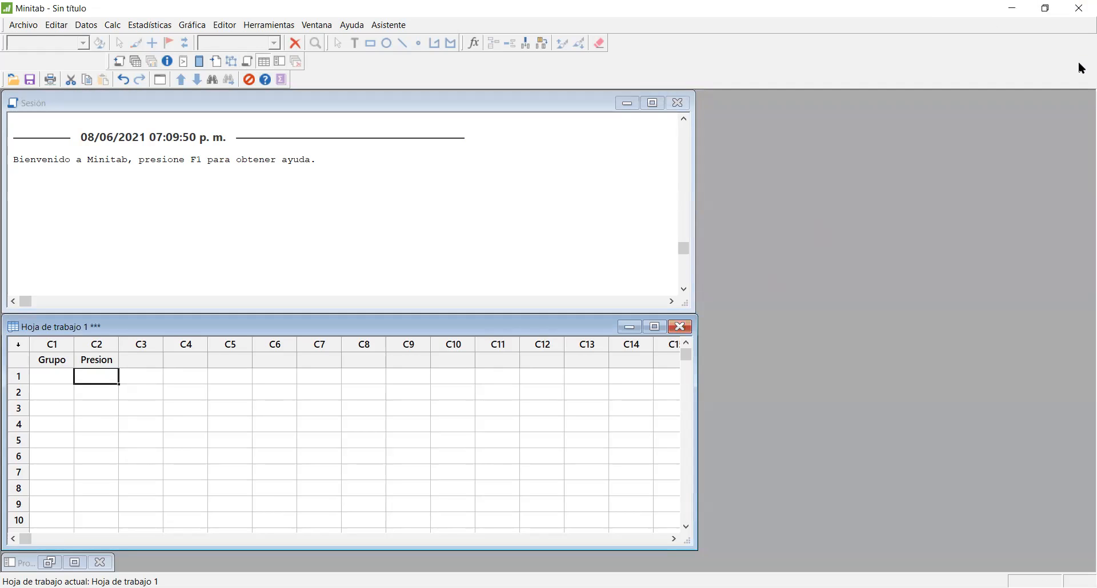
pyautogui.click(1055, 12)
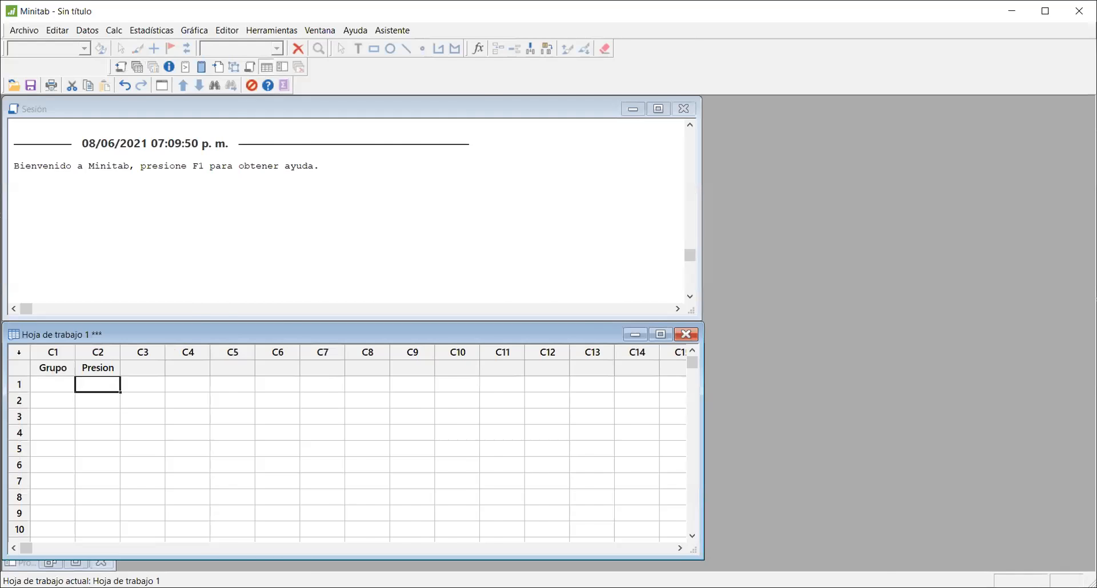
pyautogui.moveTo(1096, 297); pyautogui.dragTo(709, 297)
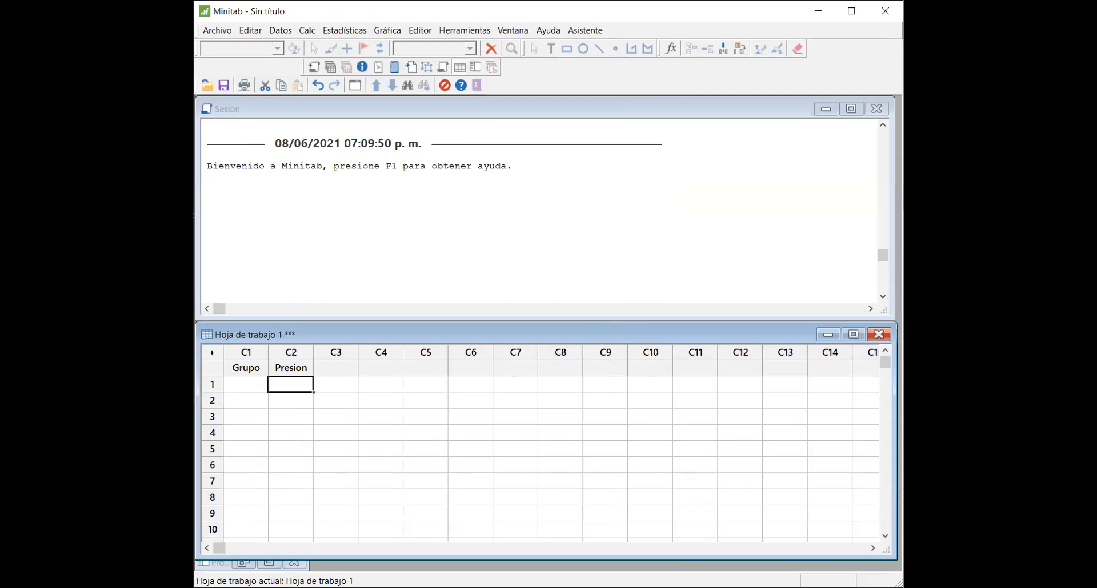
# Step: Fill rows 1 to 20 of the Grupo column with the value 1 for the control group
pyautogui.click(252, 384)
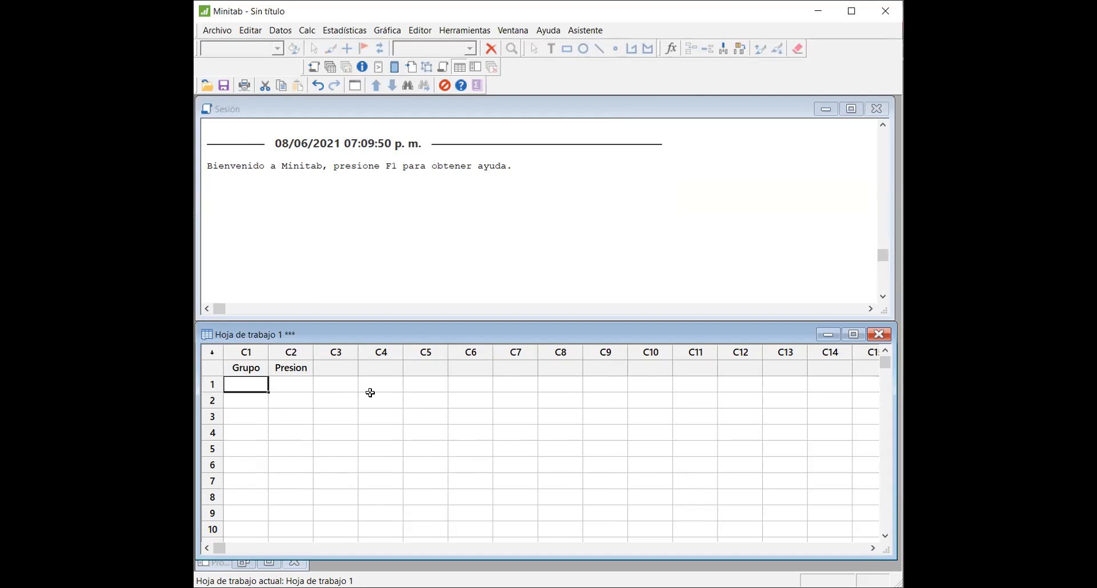
pyautogui.write('1')
pyautogui.press('Return')
pyautogui.write('1')
pyautogui.press('Return')
pyautogui.write('1')
pyautogui.press('Return')
pyautogui.write('1')
pyautogui.press('Return')
pyautogui.write('1')
pyautogui.press('Return')
pyautogui.write('1')
pyautogui.press('Return')
pyautogui.write('1')
pyautogui.press('Return')
pyautogui.write('1')
pyautogui.press('Return')
pyautogui.write('1')
pyautogui.press('Return')
pyautogui.write('1')
pyautogui.press('Return')
pyautogui.write('1')
pyautogui.press('Return')
pyautogui.write('1')
pyautogui.press('Return')
pyautogui.write('1')
pyautogui.press('Return')
pyautogui.write('1')
pyautogui.press('Return')
pyautogui.write('1')
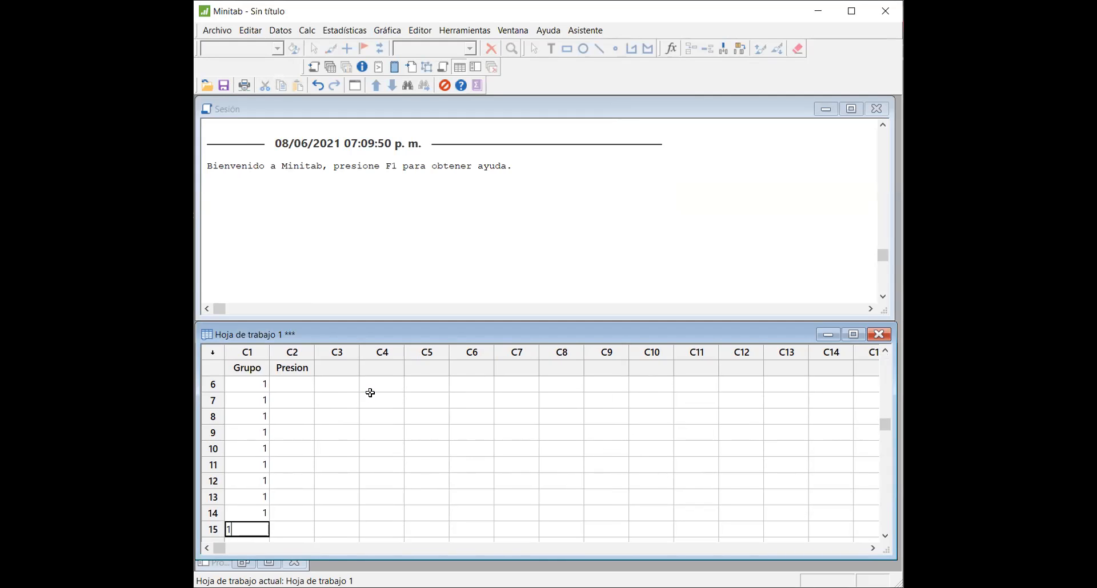
pyautogui.press('Return')
pyautogui.write('1')
pyautogui.press('Return')
pyautogui.write('1')
pyautogui.press('Return')
pyautogui.write('1')
pyautogui.press('Return')
pyautogui.write('1')
pyautogui.press('Return')
pyautogui.write('1')
pyautogui.press('Return')
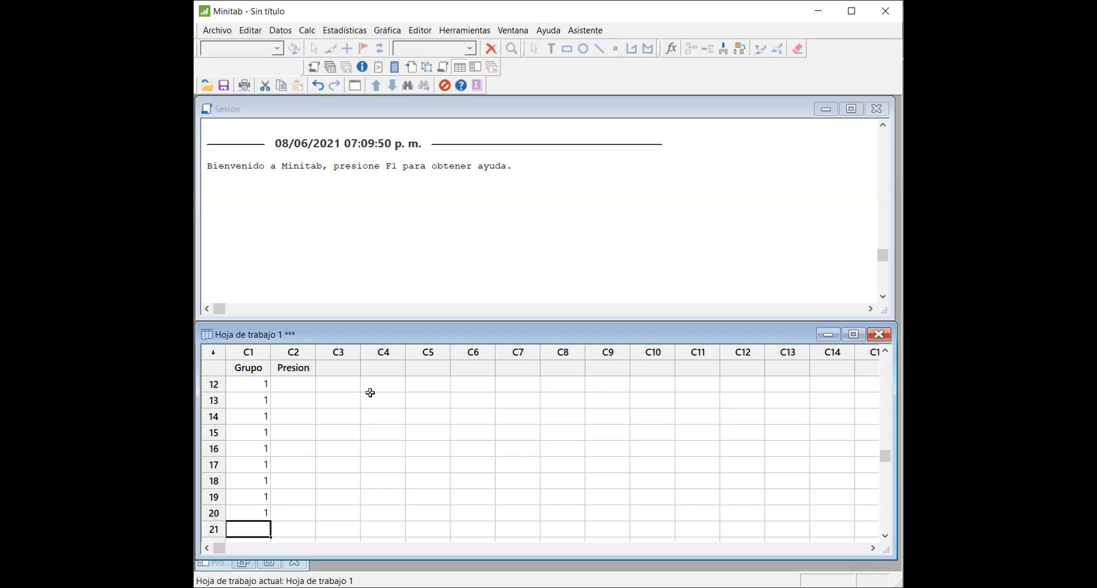
# Step: Enter the pressures 58, 68, 61, 73 and 64 in rows 1 to 5 of the Presion column
pyautogui.press('Up')
pyautogui.press('Right')
pyautogui.press('Up')
pyautogui.press('Up')
pyautogui.press('Up')
pyautogui.press('Up')
pyautogui.press('Up')
pyautogui.press('Up')
pyautogui.press('Up')
pyautogui.press('Up')
pyautogui.press('Up')
pyautogui.press('Up')
pyautogui.press('Up')
pyautogui.press('Up')
pyautogui.press('Up')
pyautogui.press('Up')
pyautogui.press('Up')
pyautogui.press('Up')
pyautogui.press('Up')
pyautogui.press('Up')
pyautogui.press('Up')
pyautogui.press('Up')
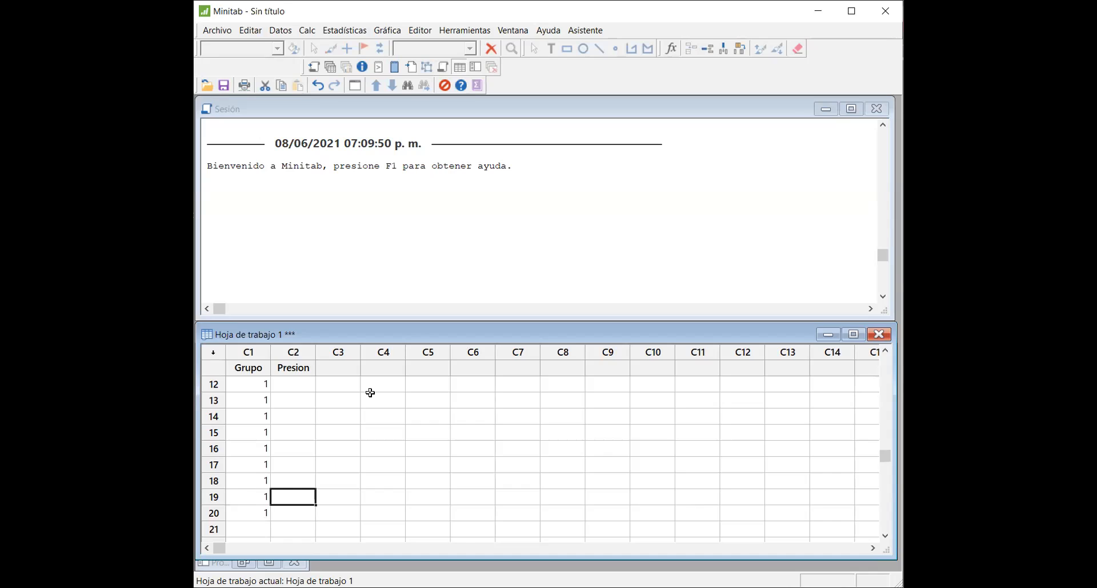
pyautogui.press('Down')
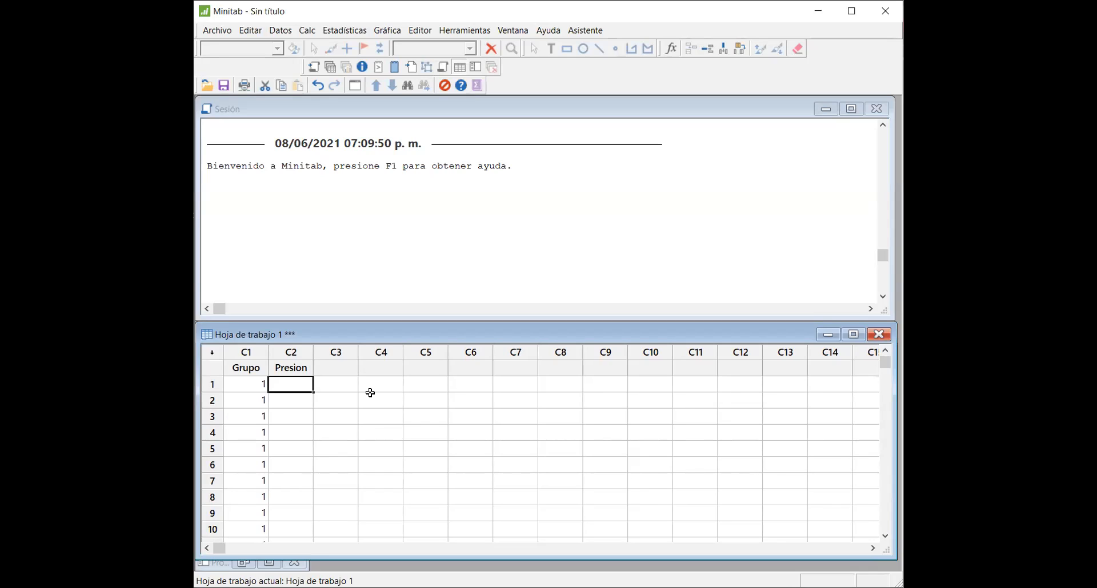
pyautogui.write('58')
pyautogui.press('Return')
pyautogui.write('68')
pyautogui.press('Return')
pyautogui.write('61')
pyautogui.press('Return')
pyautogui.write('73')
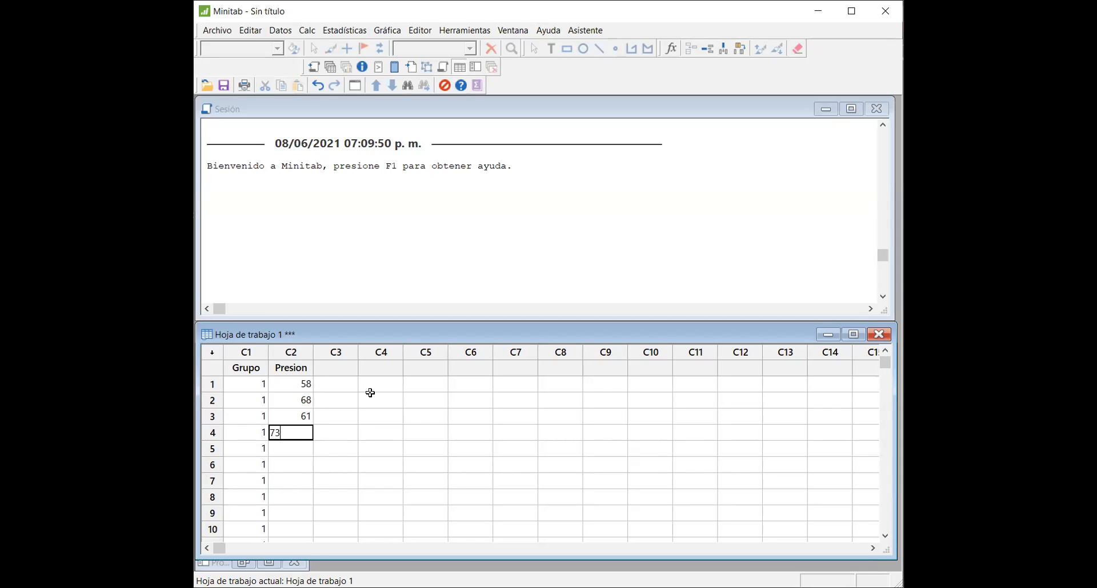
pyautogui.press('Return')
pyautogui.write('64')
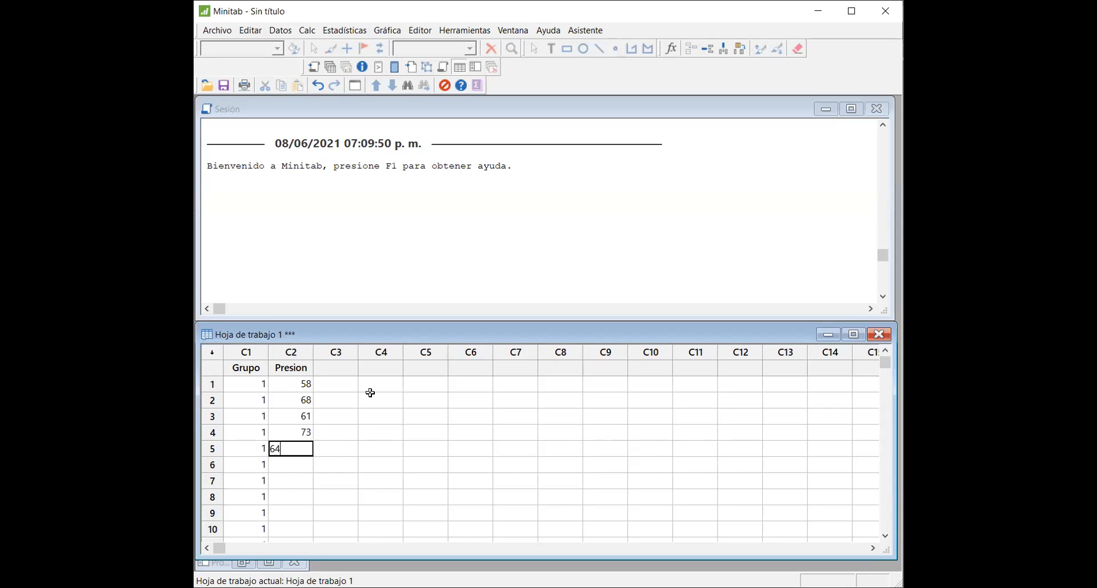
pyautogui.press('Return')
# Step: Enter the pressures 81, 62, 74, 66 and 78 in rows 6 to 10 of the Presion column
pyautogui.write('81')
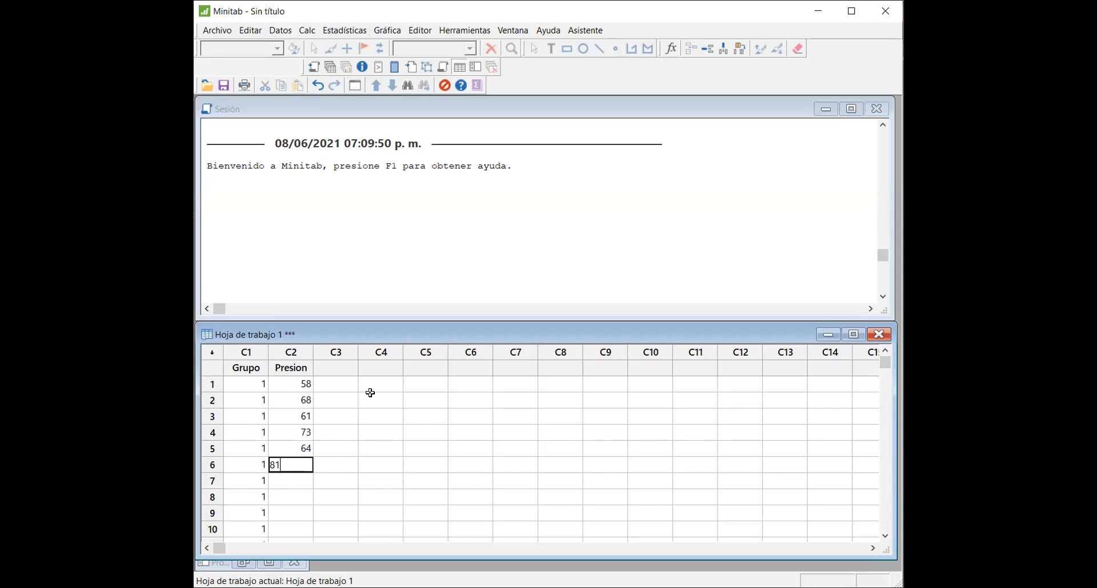
pyautogui.press('Return')
pyautogui.write('62')
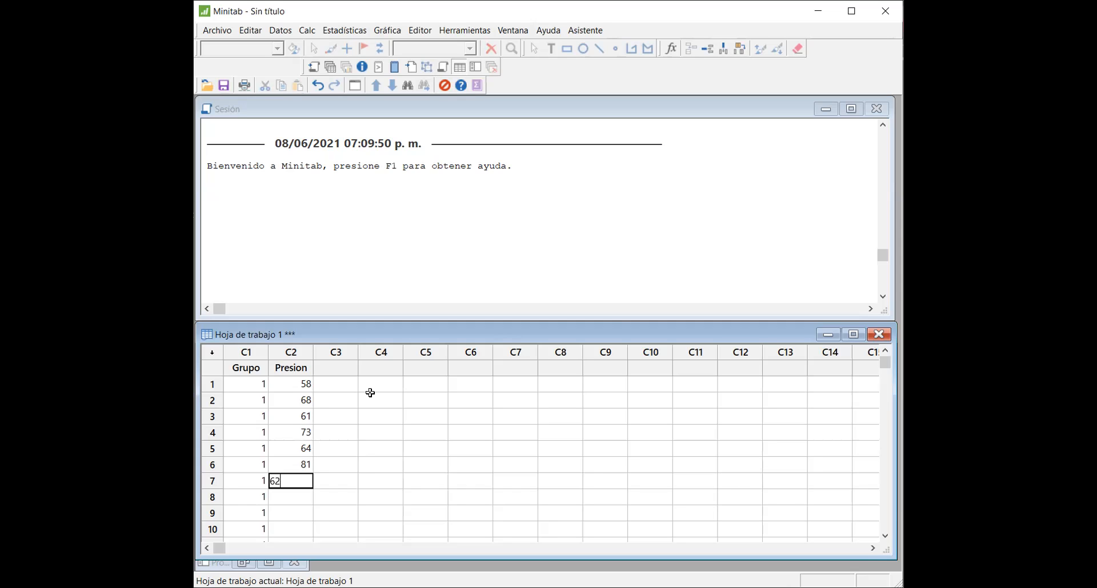
pyautogui.press('Return')
pyautogui.write('74')
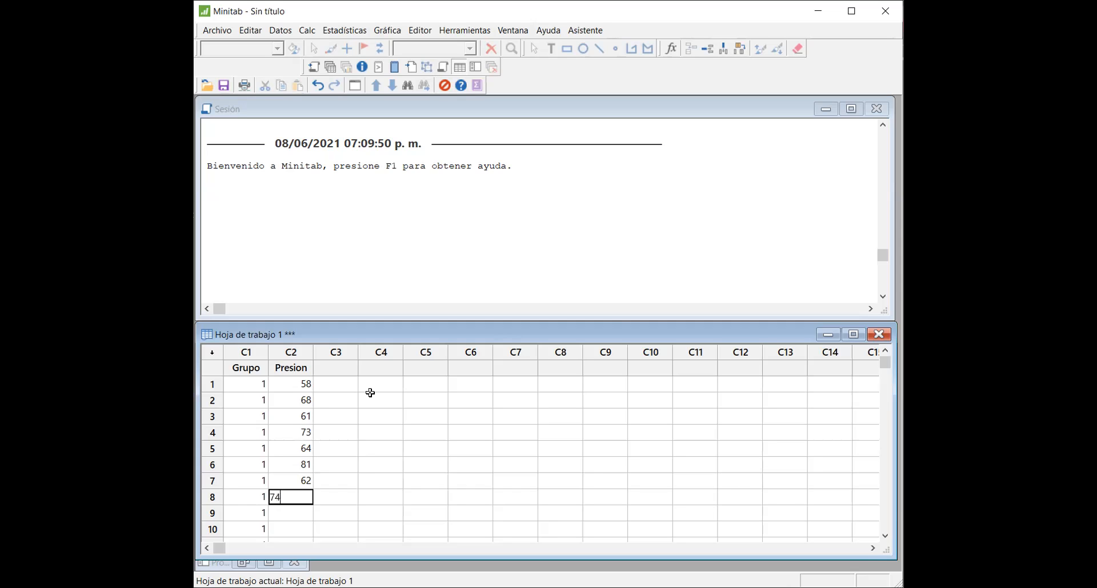
pyautogui.press('Return')
pyautogui.write('66')
pyautogui.press('Return')
pyautogui.write('78')
pyautogui.press('Return')
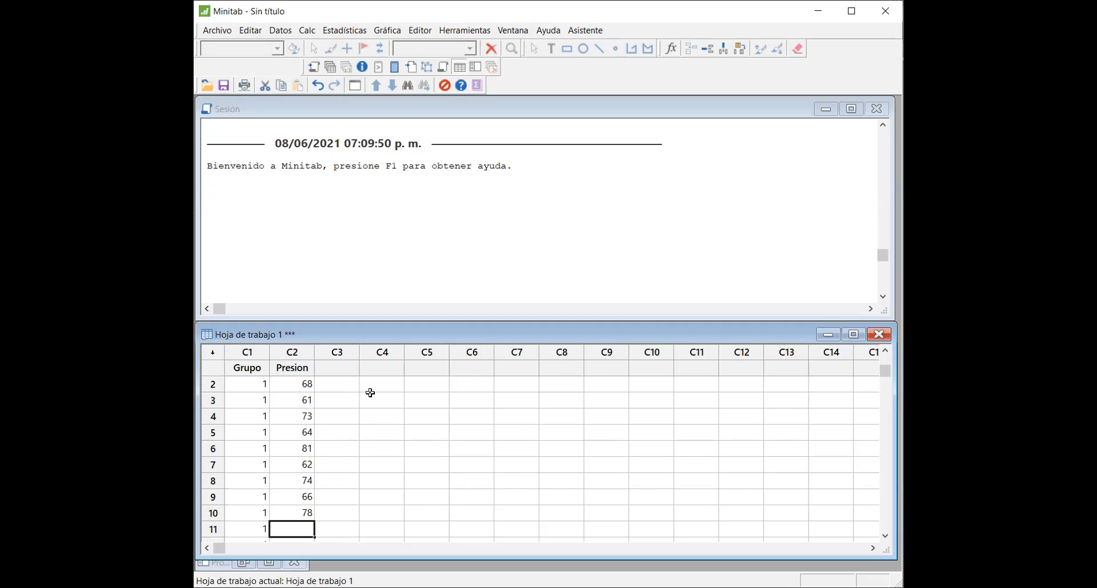
# Step: Enter the pressures 73, 59, 56, 60 and 70 in rows 11 to 15 of the Presion column
pyautogui.write('73')
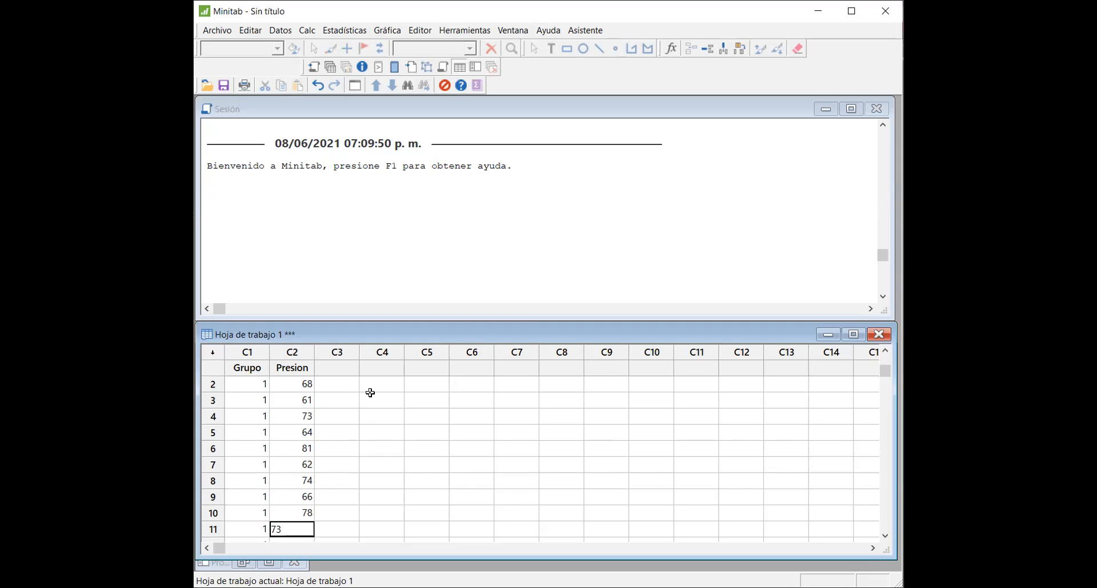
pyautogui.press('Return')
pyautogui.write('59')
pyautogui.press('Return')
pyautogui.write('56')
pyautogui.press('Return')
pyautogui.write('60')
pyautogui.press('Return')
pyautogui.write('70')
pyautogui.press('Return')
# Step: Enter the pressures 75, 57, 70, 68 and 73 in rows 16 to 20 of the Presion column
pyautogui.write('75')
pyautogui.press('Return')
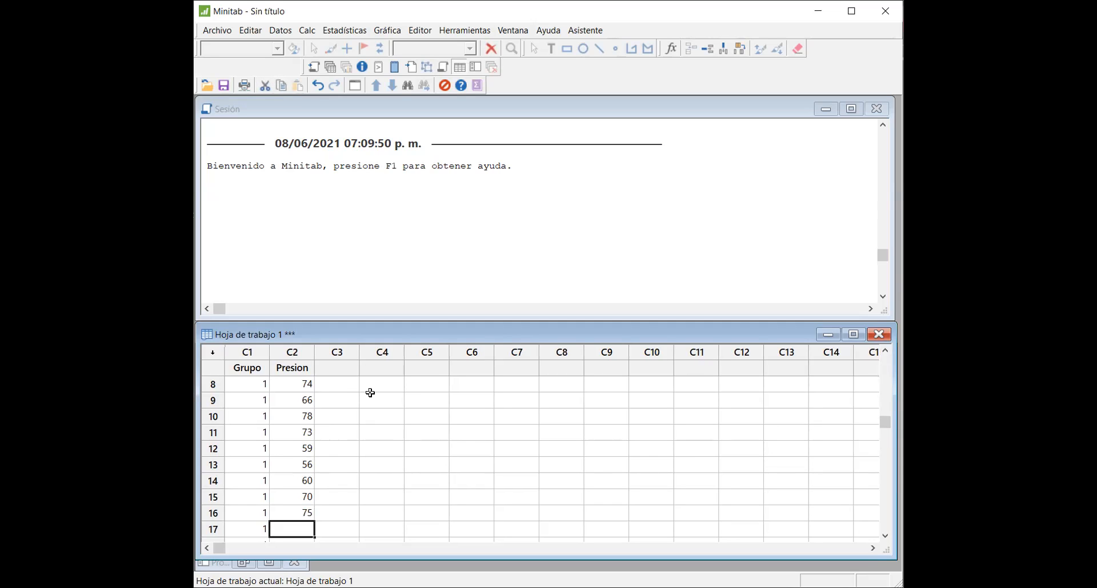
pyautogui.write('57')
pyautogui.press('Return')
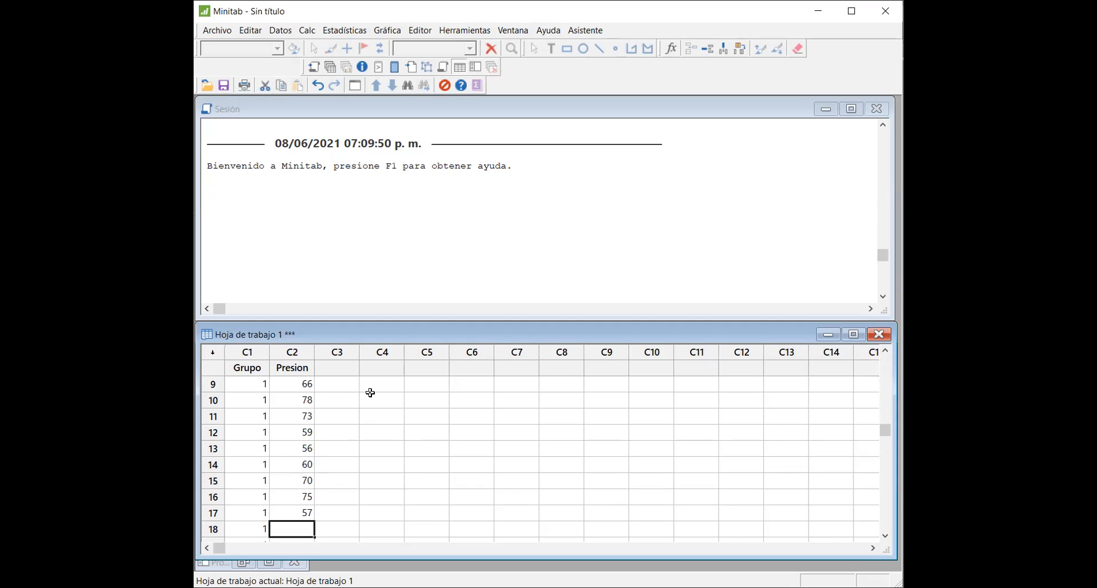
pyautogui.write('70')
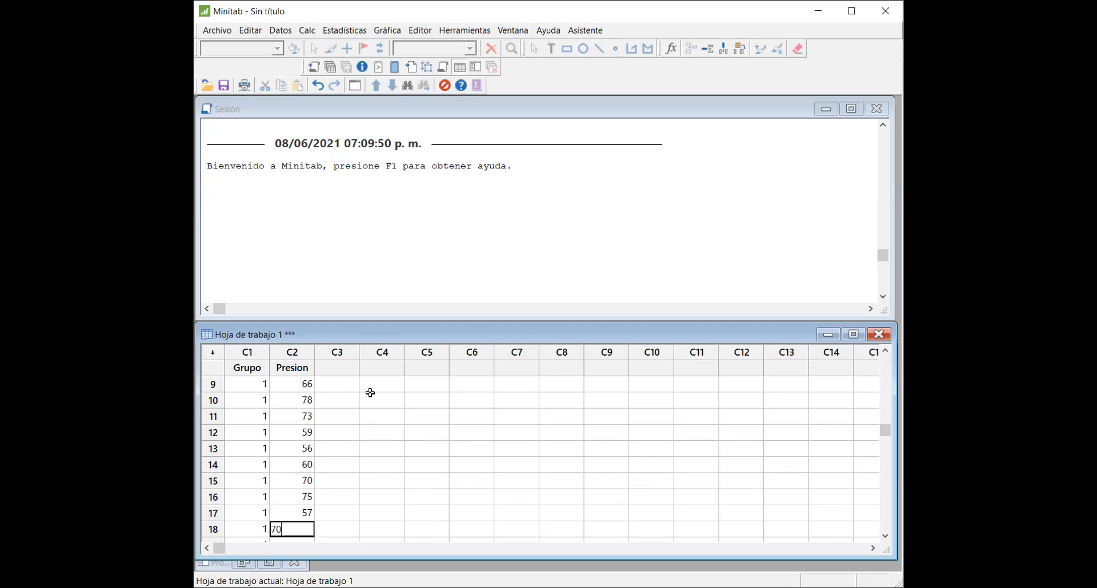
pyautogui.press('Return')
pyautogui.write('68')
pyautogui.press('Return')
pyautogui.write('73')
pyautogui.press('Return')
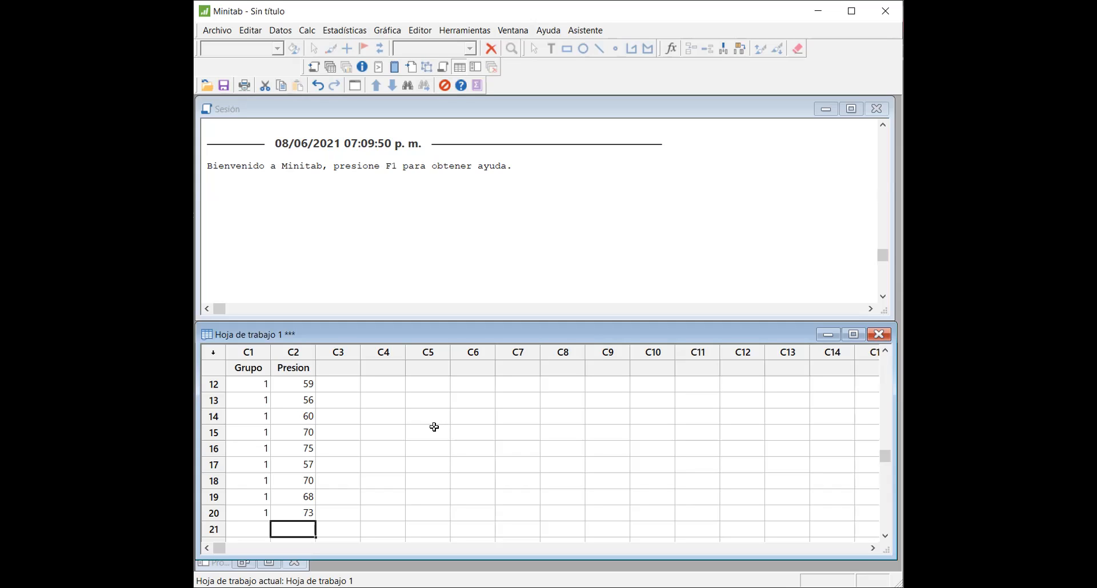
# Step: Fill rows 21 to 40 of the Grupo column with the value 2 for the second group
pyautogui.click(255, 529)
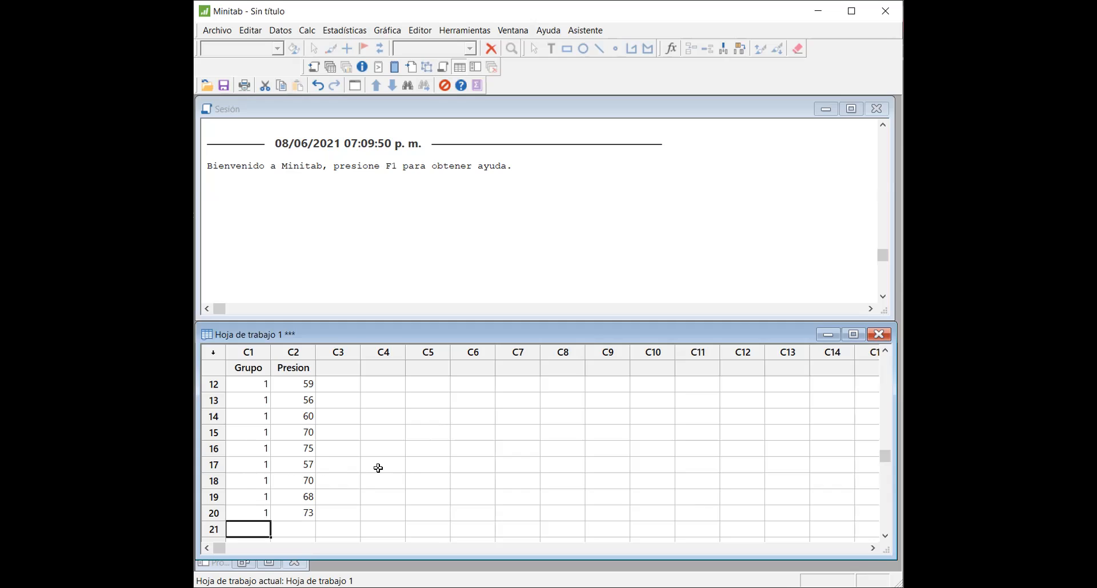
pyautogui.write('2')
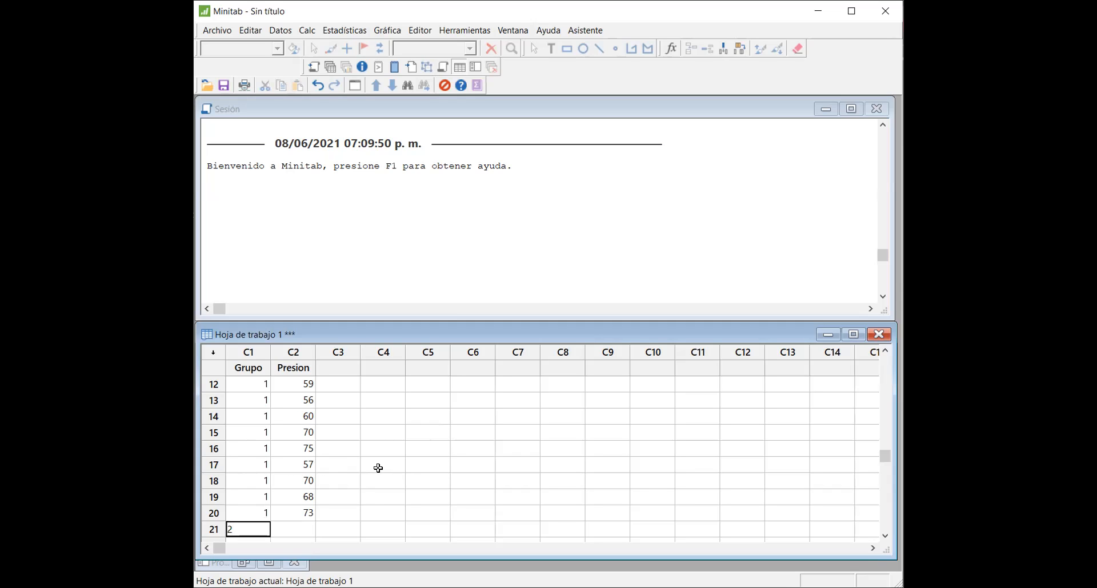
pyautogui.press('Return')
pyautogui.write('2')
pyautogui.press('Return')
pyautogui.write('2')
pyautogui.press('Return')
pyautogui.write('2')
pyautogui.press('Return')
pyautogui.write('2')
pyautogui.press('Return')
pyautogui.write('2')
pyautogui.press('Return')
pyautogui.write('2')
pyautogui.press('Return')
pyautogui.write('2')
pyautogui.press('Return')
pyautogui.write('2')
pyautogui.press('Return')
pyautogui.write('2')
pyautogui.press('Return')
pyautogui.write('2')
pyautogui.press('Return')
pyautogui.write('2')
pyautogui.press('Return')
pyautogui.write('2')
pyautogui.press('Return')
pyautogui.write('2')
pyautogui.press('Return')
pyautogui.write('2')
pyautogui.press('Return')
pyautogui.write('2')
pyautogui.press('Return')
pyautogui.write('2')
pyautogui.press('Return')
pyautogui.write('2')
pyautogui.press('Return')
pyautogui.write('2')
pyautogui.press('Return')
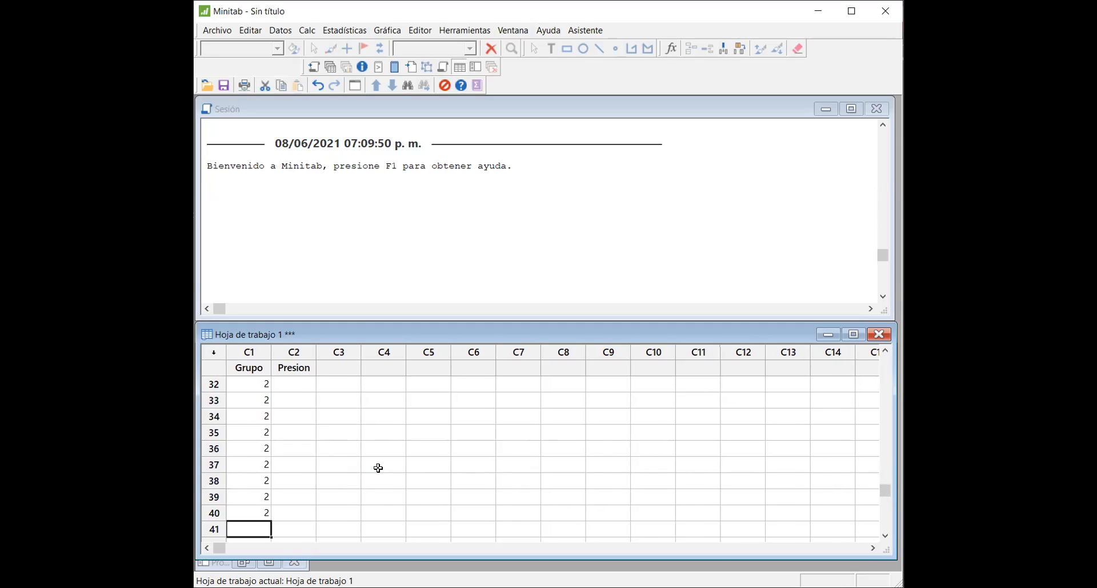
# Step: Enter the pressures 84, 86, 93, 95 and 91 in rows 21 to 25 of the Presion column
pyautogui.press('Right')
pyautogui.press('Up')
pyautogui.press('Up')
pyautogui.press('Up')
pyautogui.press('Up')
pyautogui.press('Up')
pyautogui.press('Up')
pyautogui.press('Up')
pyautogui.press('Up')
pyautogui.press('Up')
pyautogui.press('Up')
pyautogui.press('Up')
pyautogui.press('Up')
pyautogui.press('Up')
pyautogui.press('Up')
pyautogui.press('Up')
pyautogui.press('Up')
pyautogui.press('Up')
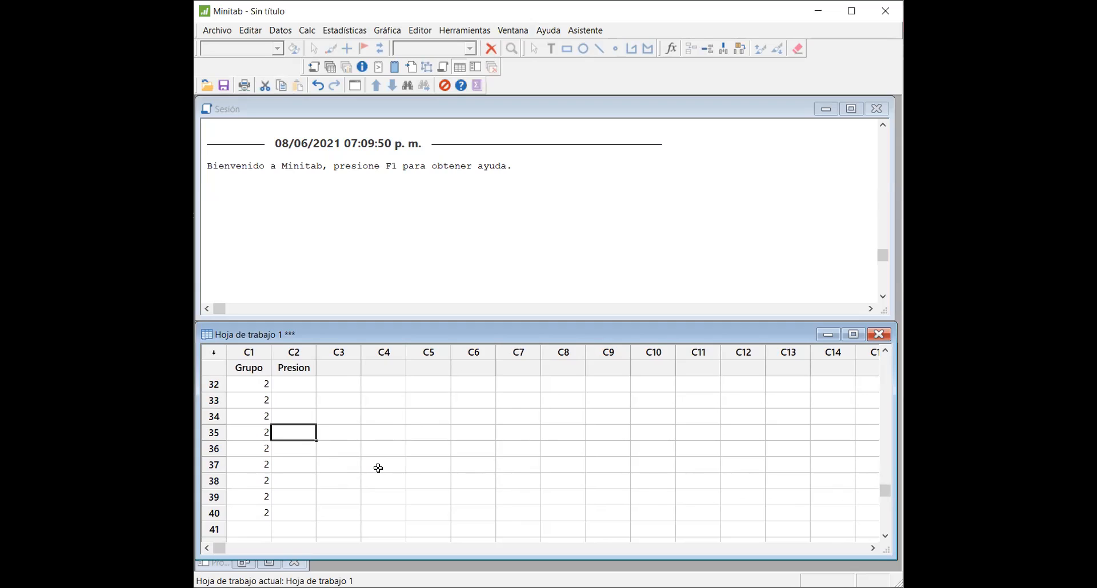
pyautogui.press('Up')
pyautogui.press('Up')
pyautogui.press('Up')
pyautogui.press('Up')
pyautogui.press('Up')
pyautogui.press('Down')
pyautogui.press('Down')
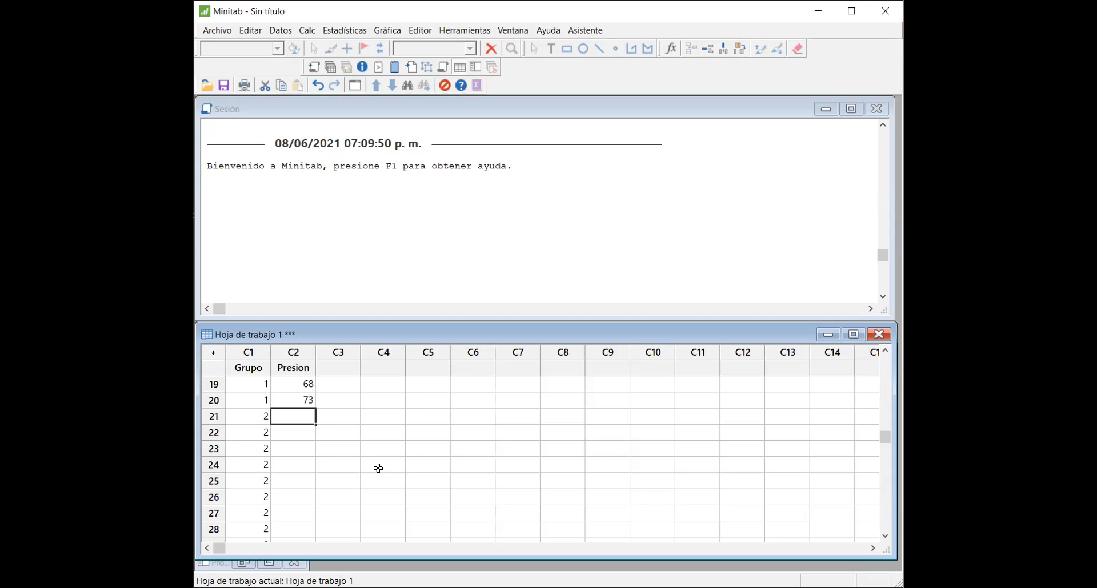
pyautogui.write('84')
pyautogui.press('Return')
pyautogui.write('86')
pyautogui.press('Return')
pyautogui.write('93')
pyautogui.press('Return')
pyautogui.write('95')
pyautogui.press('Return')
pyautogui.write('91')
pyautogui.press('Return')
# Step: Enter the pressures 84, 96, 87, 88 and 95 in rows 26 to 30 of the Presion column
pyautogui.write('84')
pyautogui.press('Return')
pyautogui.write('96')
pyautogui.press('Return')
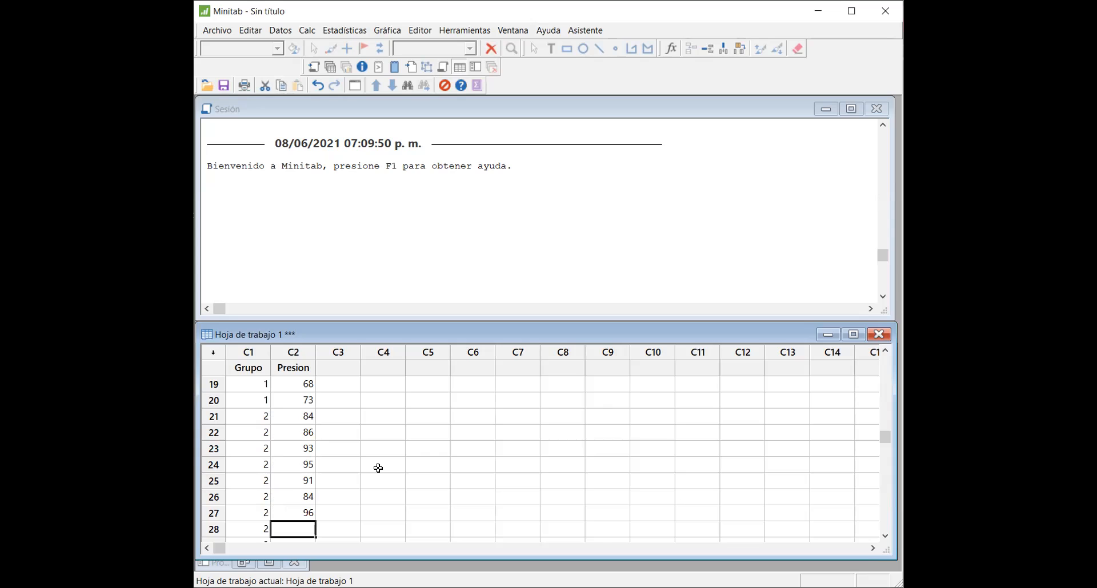
pyautogui.write('87')
pyautogui.press('Return')
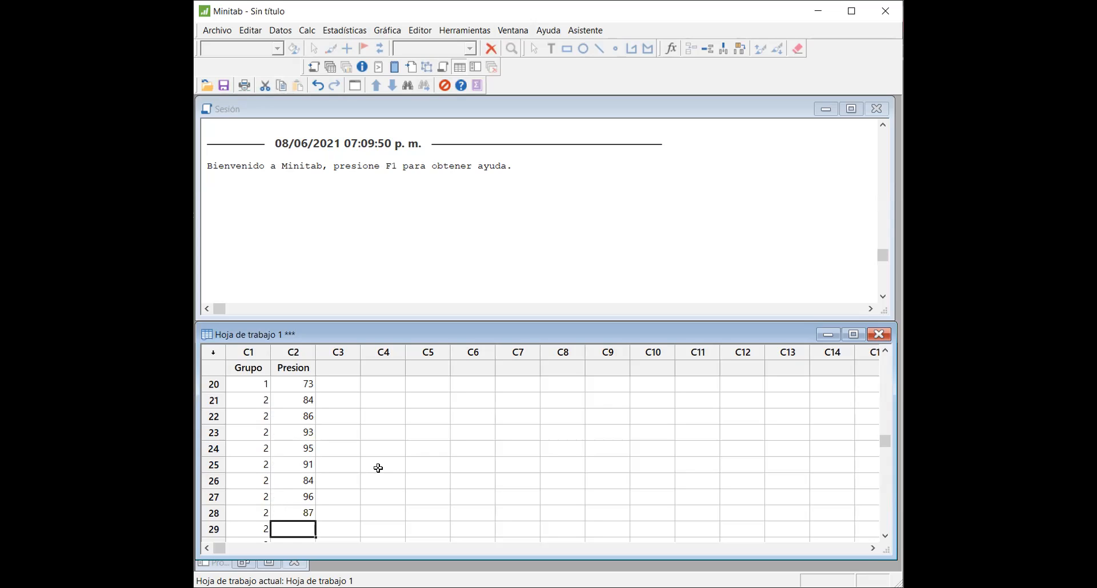
pyautogui.write('88')
pyautogui.press('Return')
pyautogui.write('95')
pyautogui.press('Return')
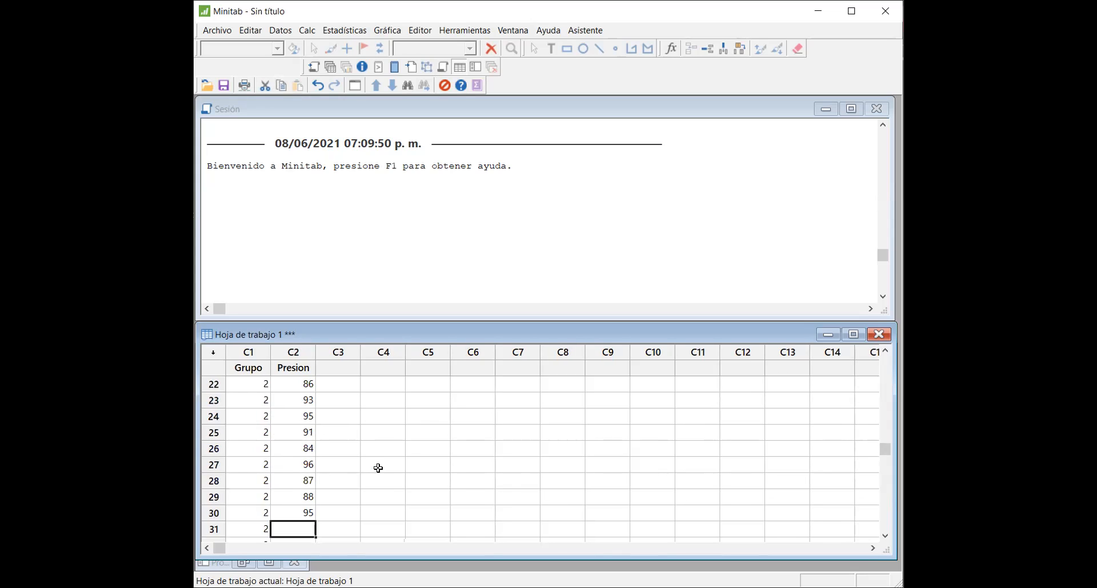
# Step: Enter the pressures 83, 97, 92, 82 and 93 in rows 31 to 35 of the Presion column
pyautogui.write('83')
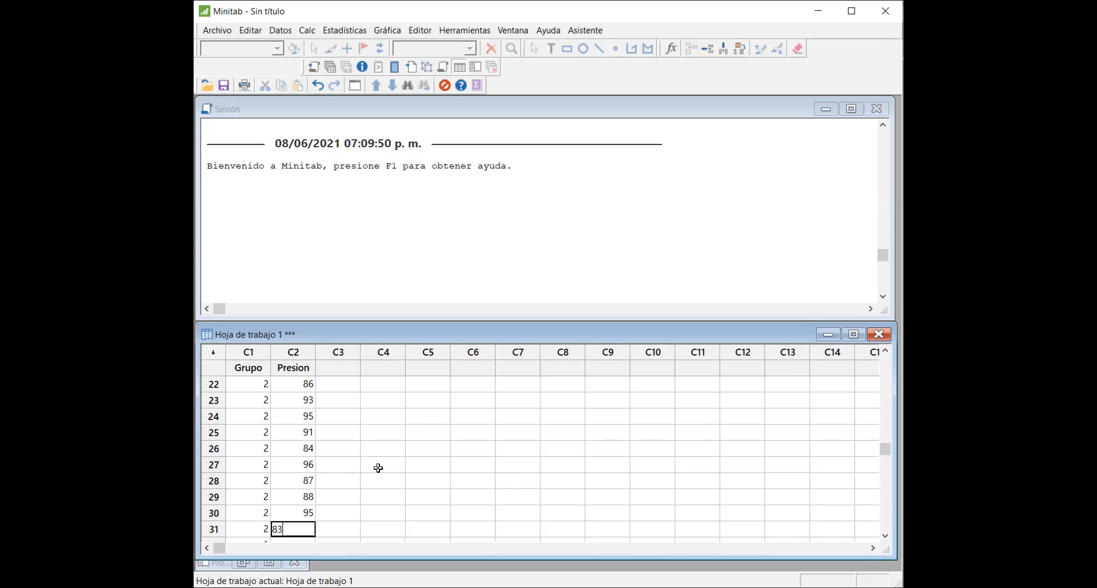
pyautogui.press('Return')
pyautogui.write('97')
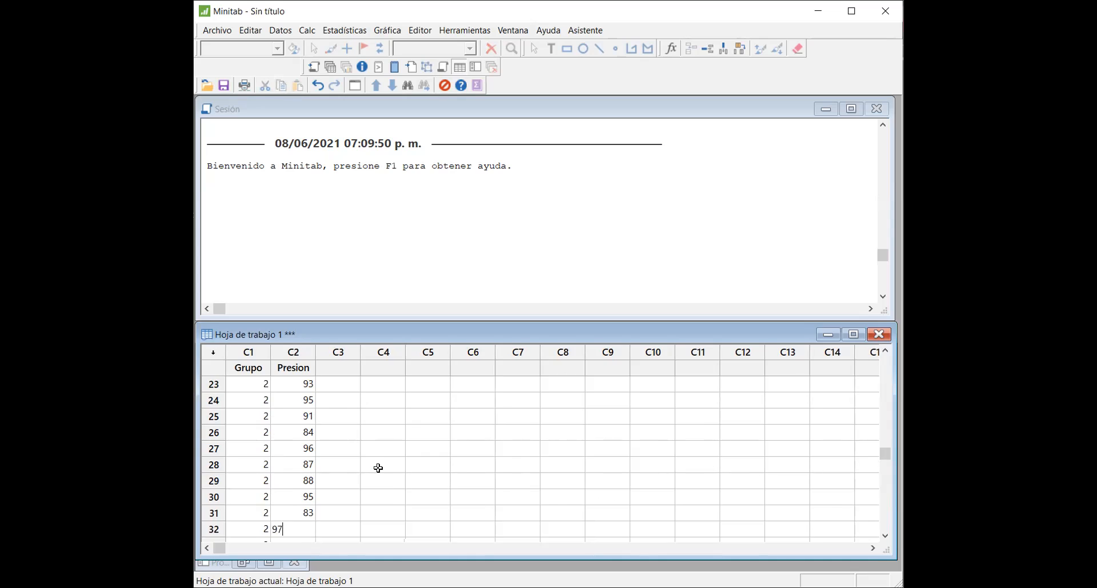
pyautogui.press('Return')
pyautogui.write('92')
pyautogui.press('Return')
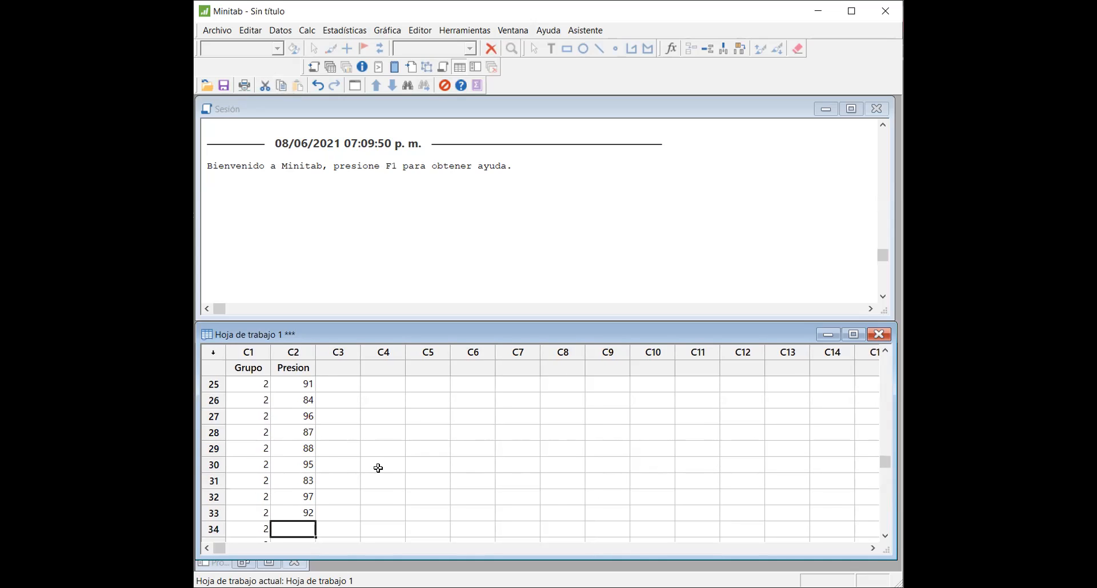
pyautogui.write('82')
pyautogui.press('Return')
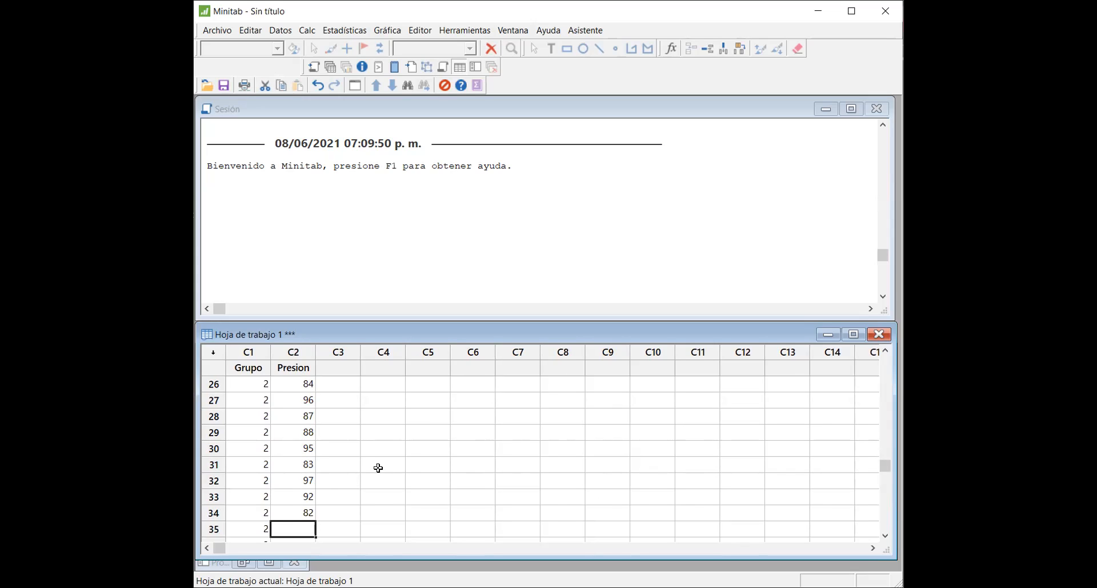
pyautogui.write('8')
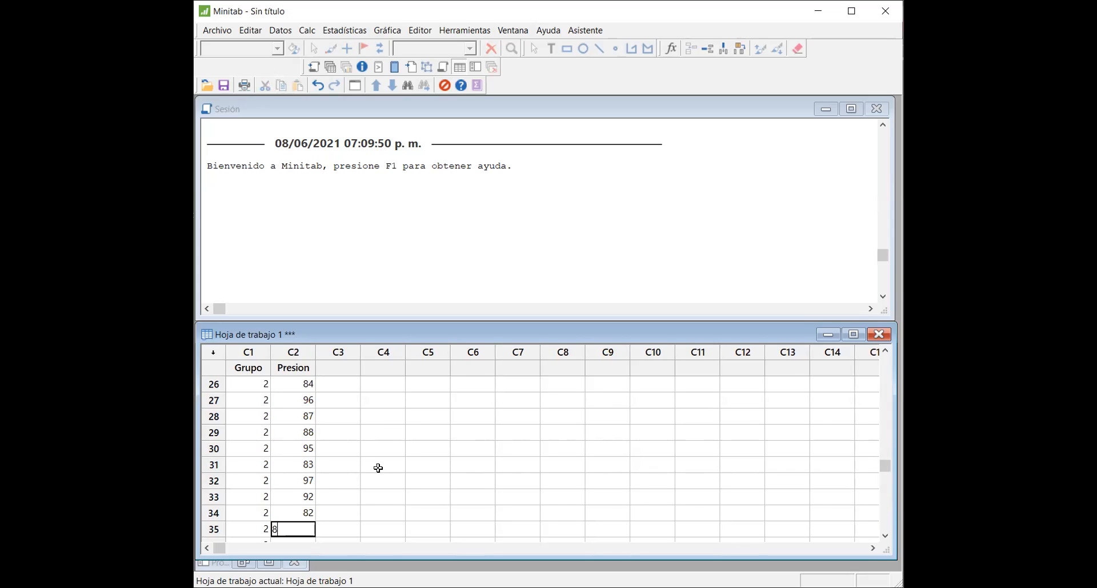
pyautogui.press('BackSpace')
pyautogui.write('93')
pyautogui.press('Return')
# Step: Enter the pressures 92, 95, 82, 85 and 95 in rows 36 to 40 of the Presion column
pyautogui.write('9')
pyautogui.write('2')
pyautogui.press('Return')
pyautogui.write('95')
pyautogui.press('Return')
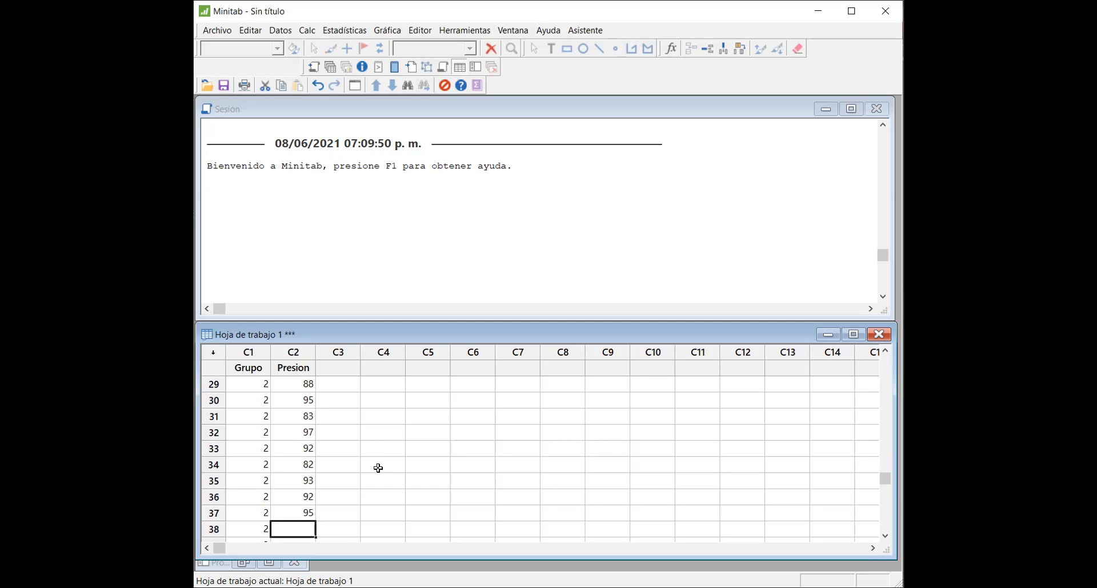
pyautogui.press('Return')
pyautogui.press('Up')
pyautogui.write('82')
pyautogui.press('Return')
pyautogui.write('85')
pyautogui.press('Return')
pyautogui.write('95')
pyautogui.press('Return')
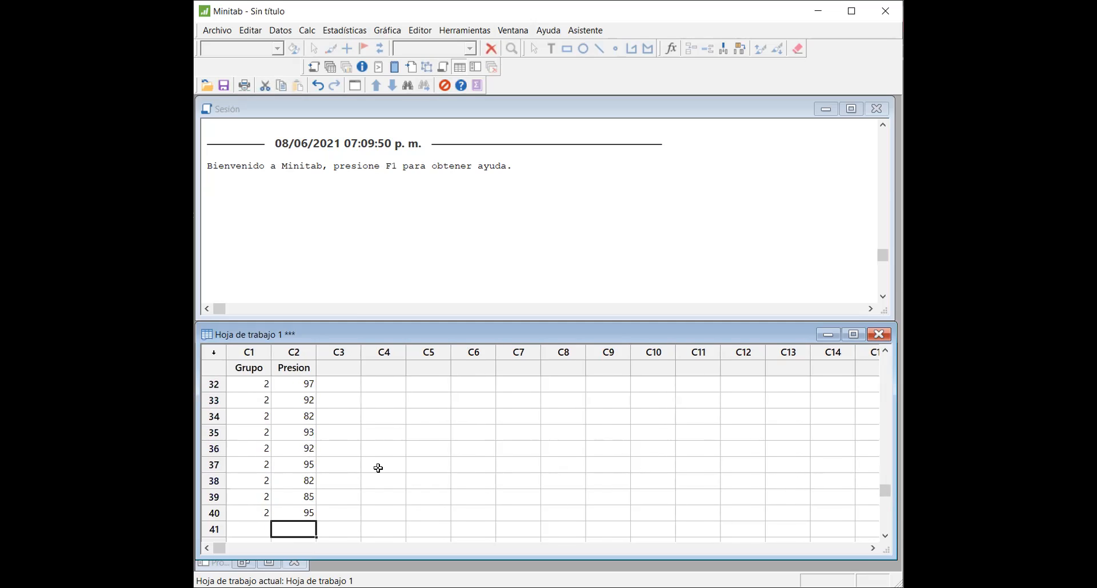
# Step: Fill rows 41 to 60 of the Grupo column with the value 3 for the third group
pyautogui.press('Left')
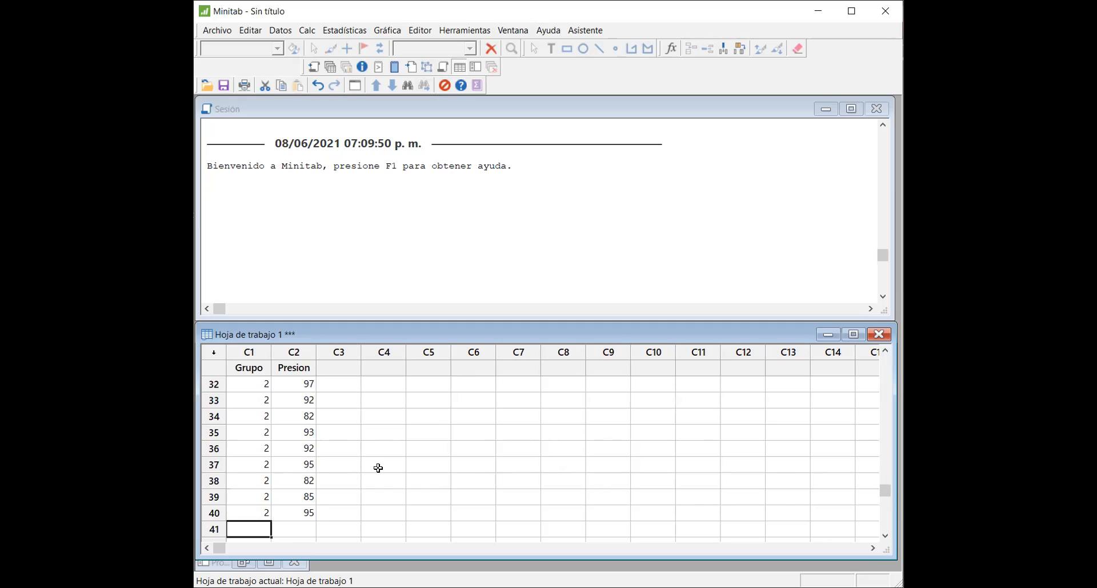
pyautogui.write('3')
pyautogui.press('Return')
pyautogui.write('3')
pyautogui.press('Return')
pyautogui.write('3')
pyautogui.press('Return')
pyautogui.write('3')
pyautogui.press('Return')
pyautogui.write('3 3 3 3 3 3 3 3 3 3 3 3 3 ')
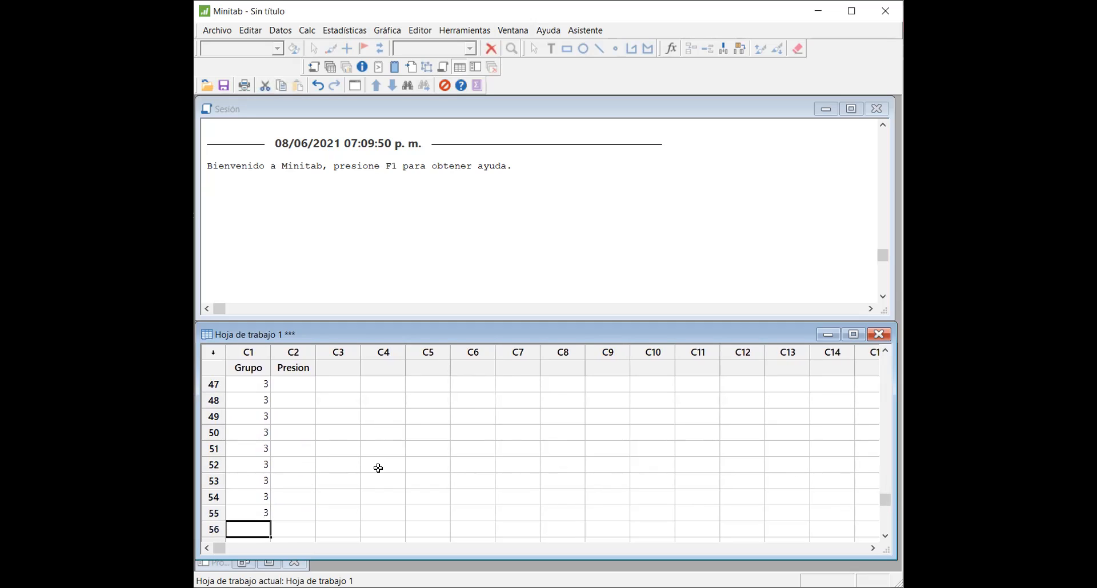
pyautogui.write('3 3 3')
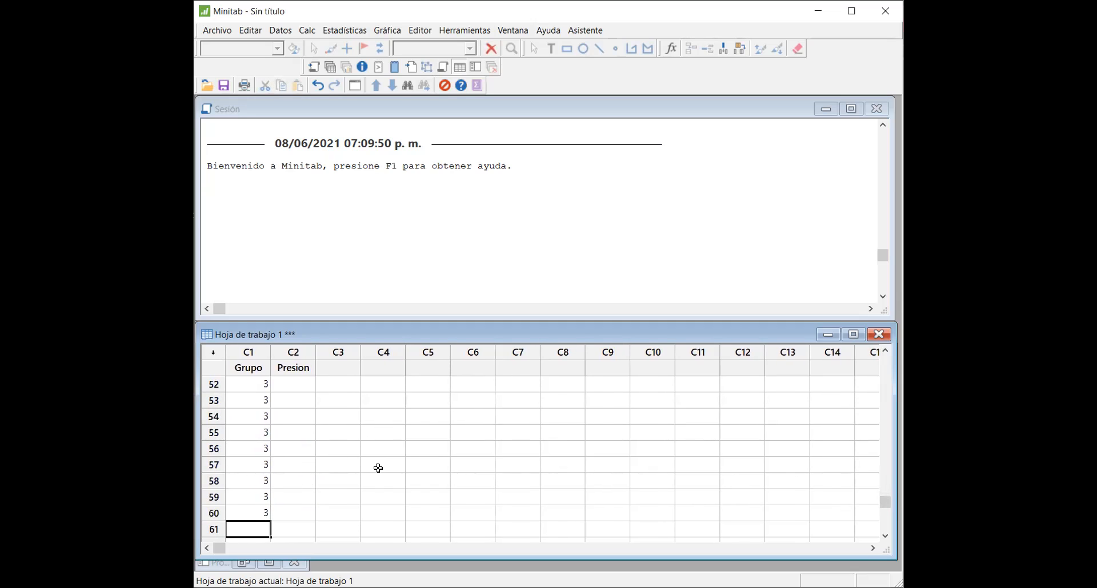
# Step: Enter the pressures 49, 56, 51, 55 and 46 in rows 41 to 45 of the Presion column
pyautogui.press('Right')
pyautogui.press('Up')
pyautogui.press('Up')
pyautogui.press('Up')
pyautogui.press('Up')
pyautogui.press('Up')
pyautogui.press('Up')
pyautogui.press('Up')
pyautogui.press('Up')
pyautogui.press('Up')
pyautogui.press('Up')
pyautogui.press('Up')
pyautogui.press('Up')
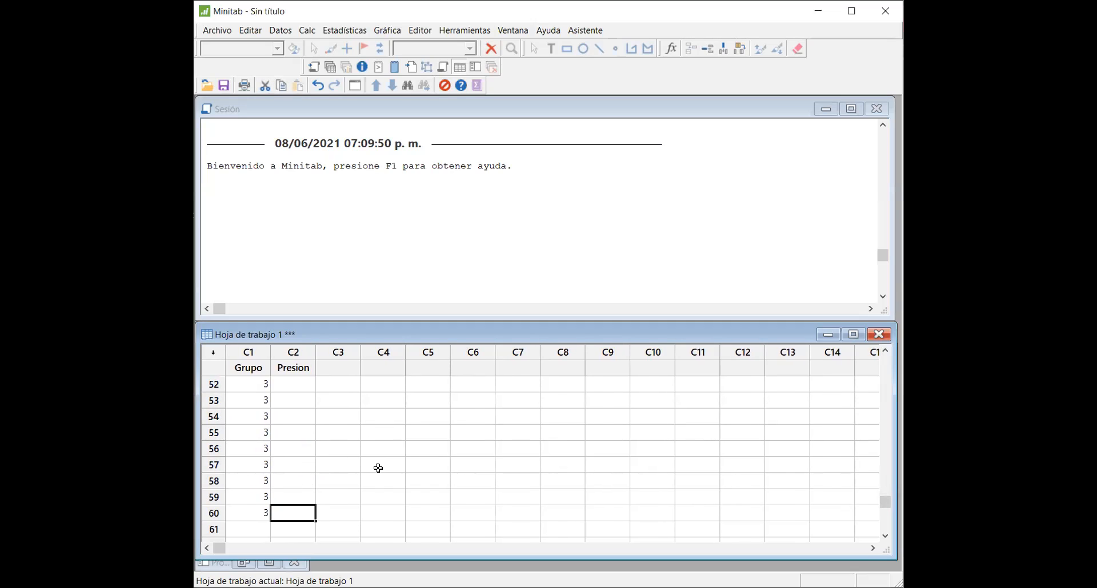
pyautogui.press('Up')
pyautogui.press('Up')
pyautogui.press('Up')
pyautogui.press('Up')
pyautogui.press('Up')
pyautogui.press('Up')
pyautogui.press('Up')
pyautogui.press('Up')
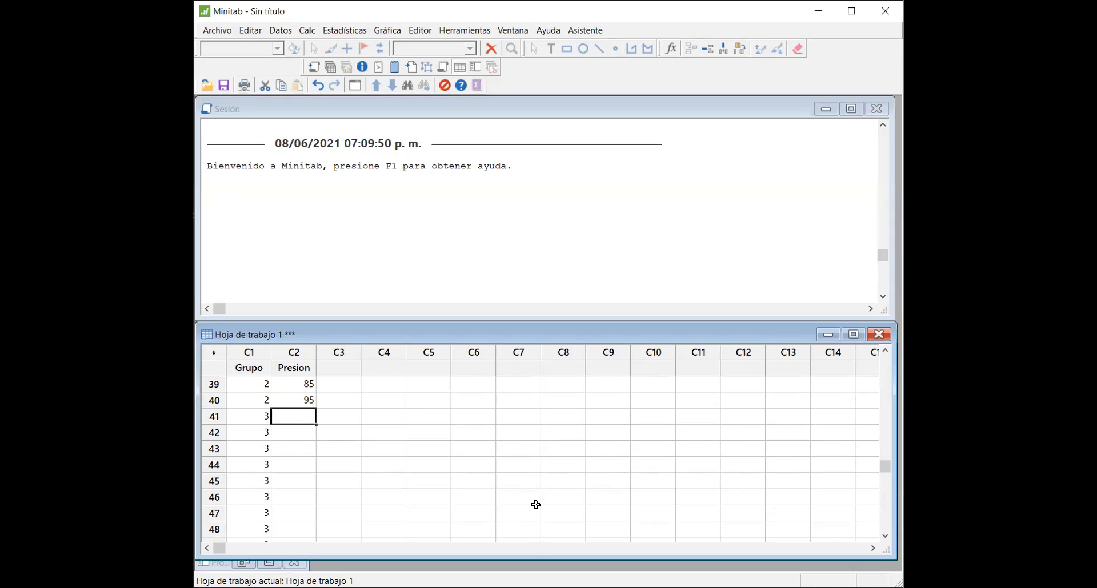
pyautogui.hotkey('alt', 'Tab')
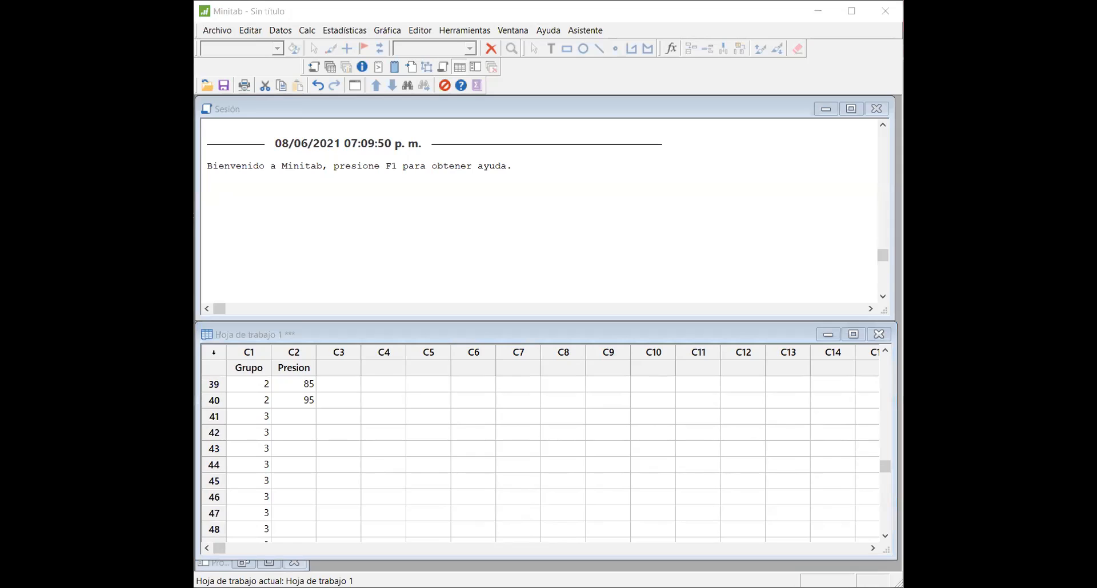
pyautogui.click(296, 418)
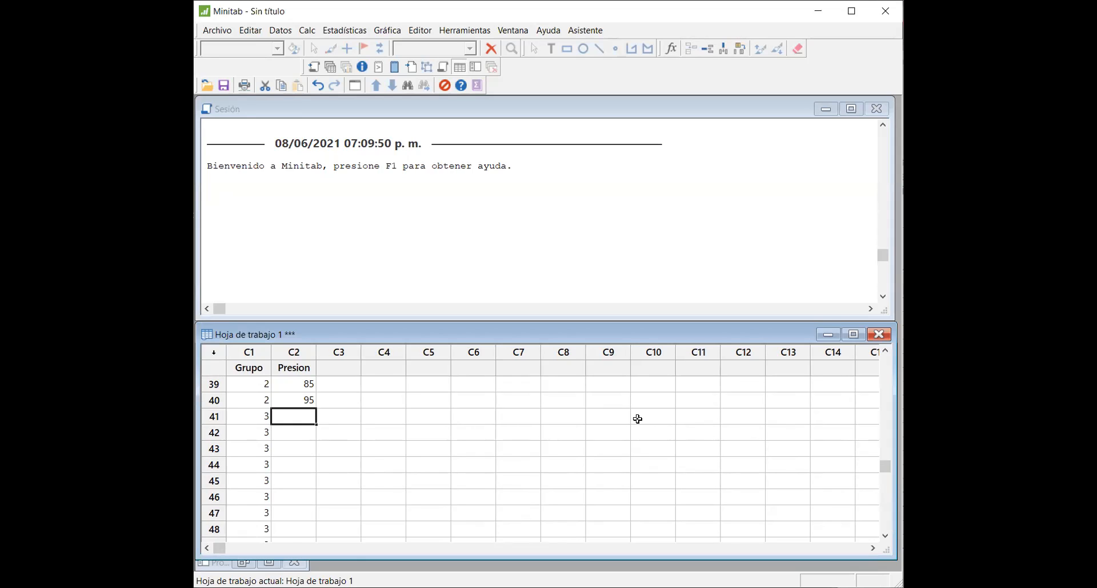
pyautogui.write('49')
pyautogui.press('Return')
pyautogui.write('56')
pyautogui.press('Return')
pyautogui.write('51')
pyautogui.press('Return')
pyautogui.write('55')
pyautogui.press('Return')
pyautogui.write('46')
pyautogui.press('Return')
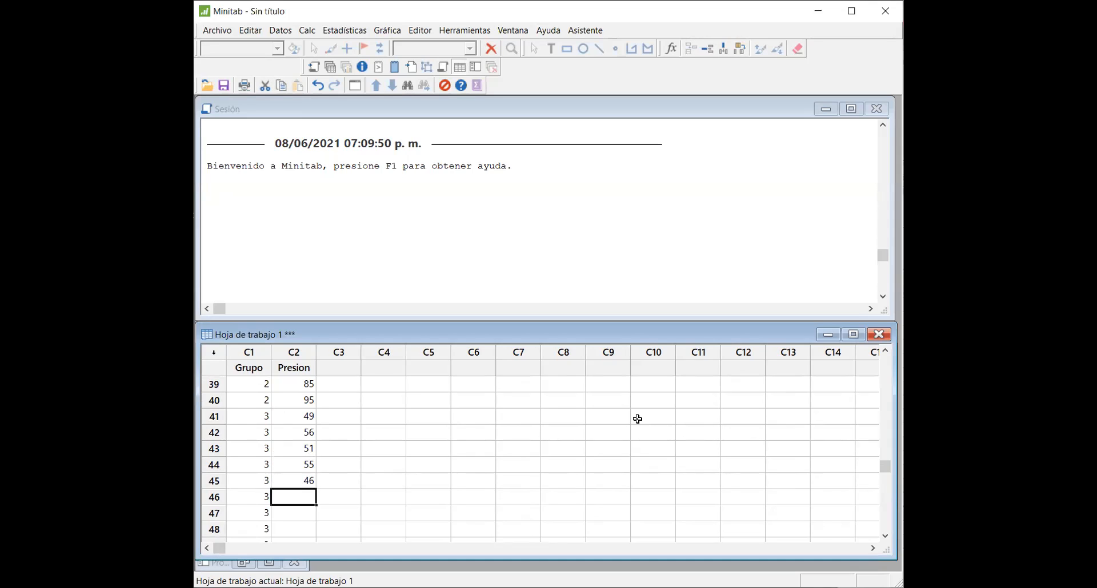
# Step: Enter the pressures 38, 58, 41, 40 and 54 in rows 46 to 50 of the Presion column
pyautogui.write('38')
pyautogui.press('Return')
pyautogui.write('58')
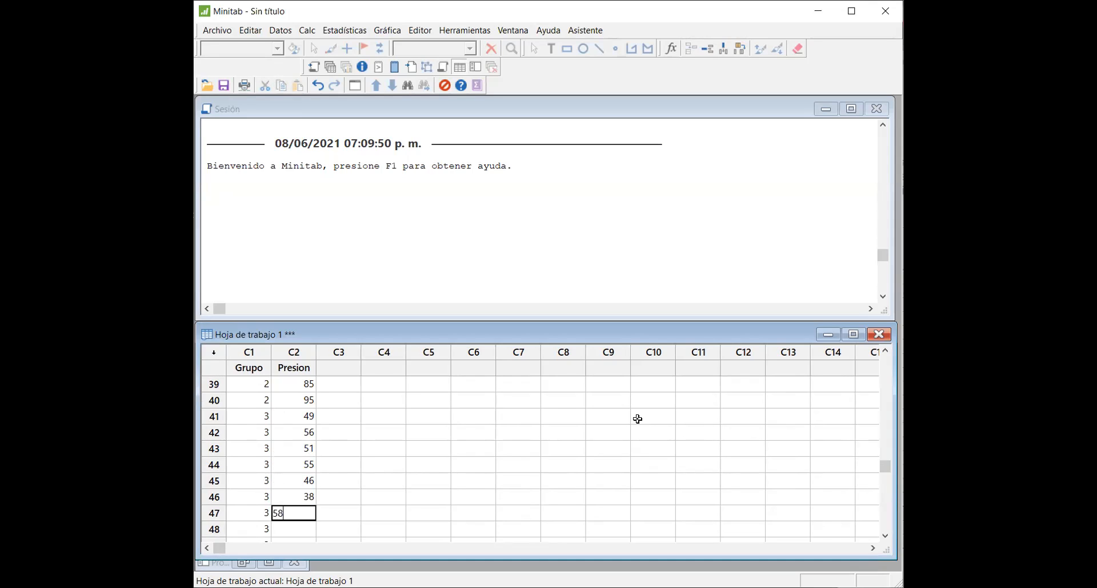
pyautogui.press('Return')
pyautogui.write('41')
pyautogui.press('Return')
pyautogui.write('40')
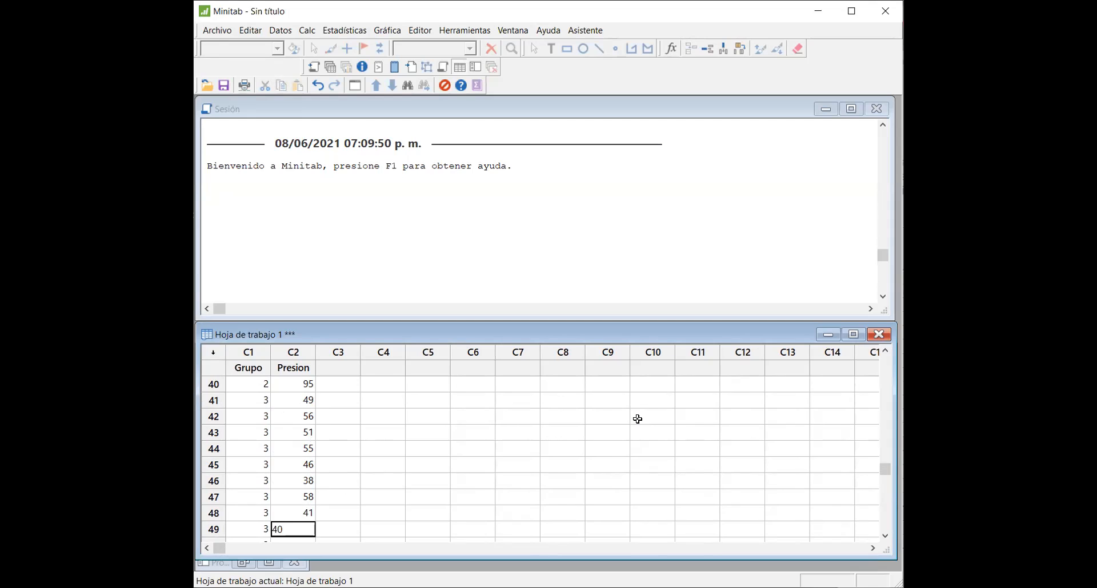
pyautogui.press('Return')
pyautogui.write('54')
pyautogui.press('Return')
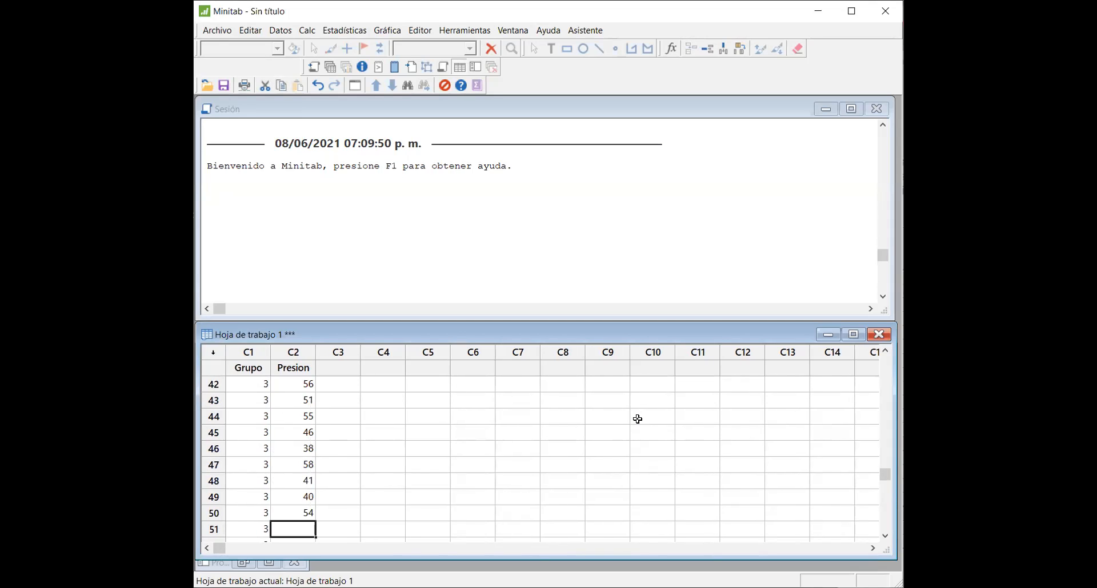
# Step: Enter the pressures 53, 39, 34, 50 and 43 in rows 51 to 55 of the Presion column
pyautogui.write('53')
pyautogui.press('Return')
pyautogui.write('39')
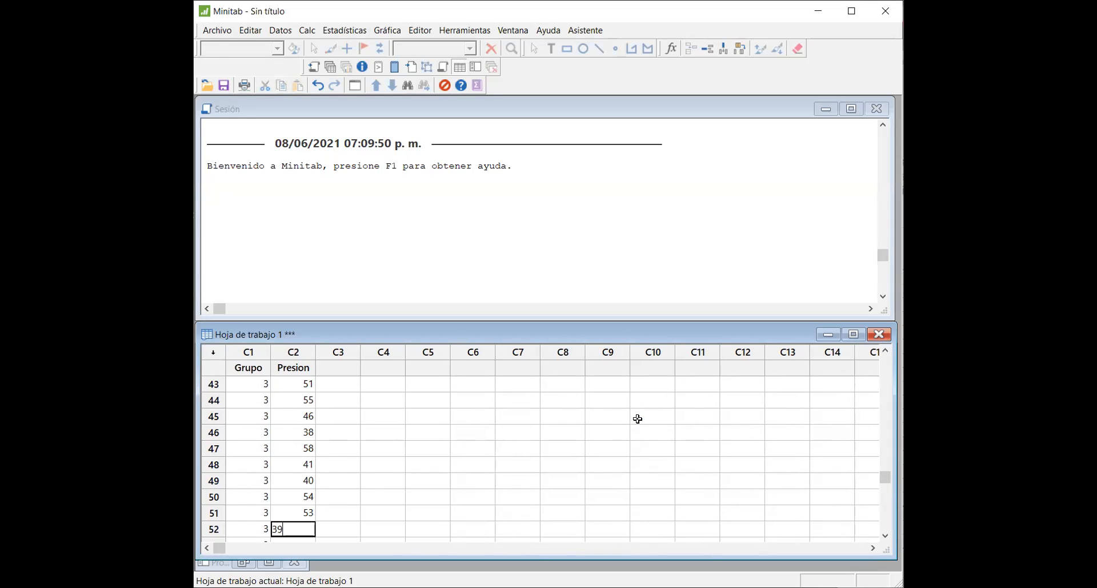
pyautogui.press('Return')
pyautogui.write('34')
pyautogui.press('Return')
pyautogui.write('50')
pyautogui.press('Return')
pyautogui.write('43')
pyautogui.press('Return')
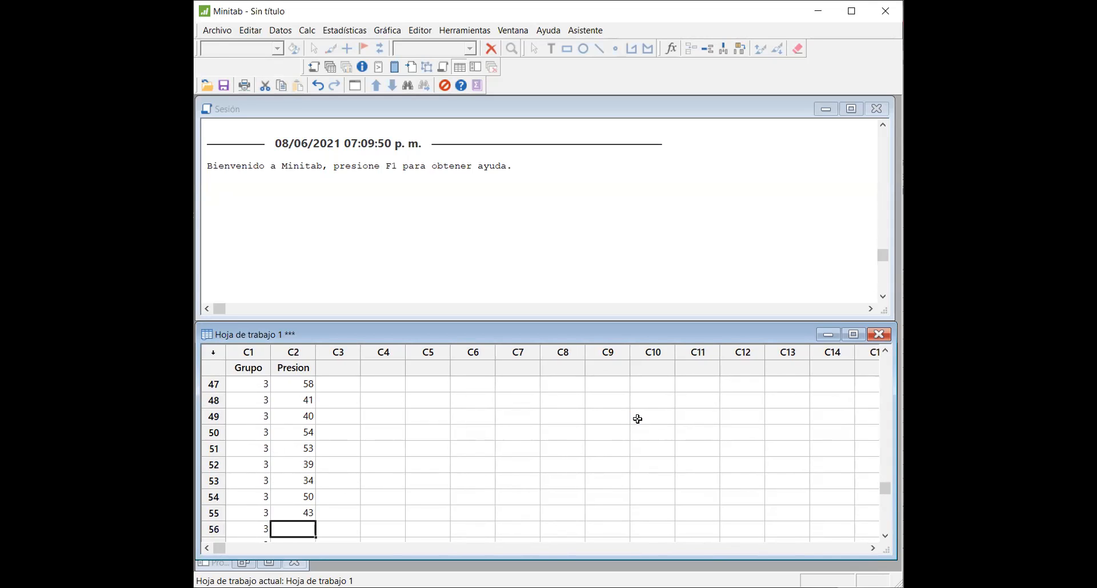
# Step: Enter the pressures 38, 39, 44, 49 and 56 in rows 56 to 60 of the Presion column
pyautogui.write('38')
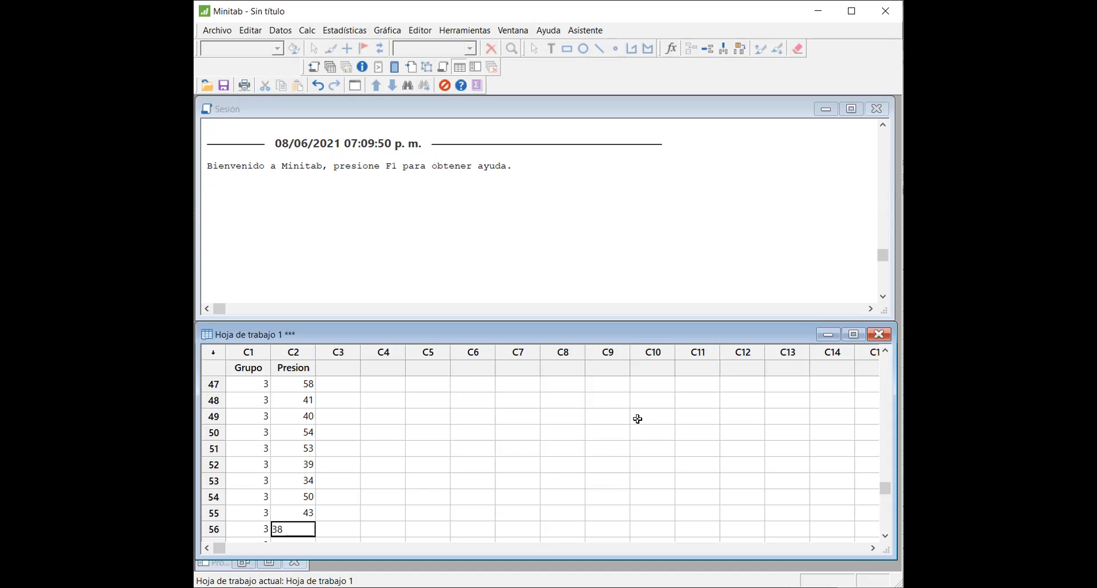
pyautogui.press('Return')
pyautogui.write('39')
pyautogui.press('Return')
pyautogui.write('44')
pyautogui.press('Return')
pyautogui.write('49')
pyautogui.press('Return')
pyautogui.write('56')
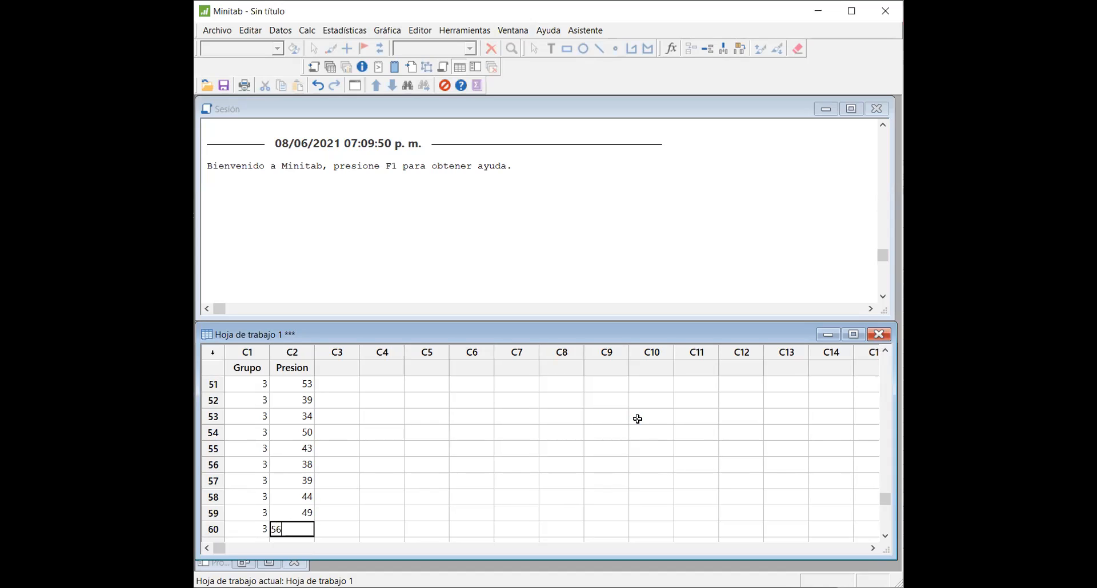
pyautogui.press('Return')
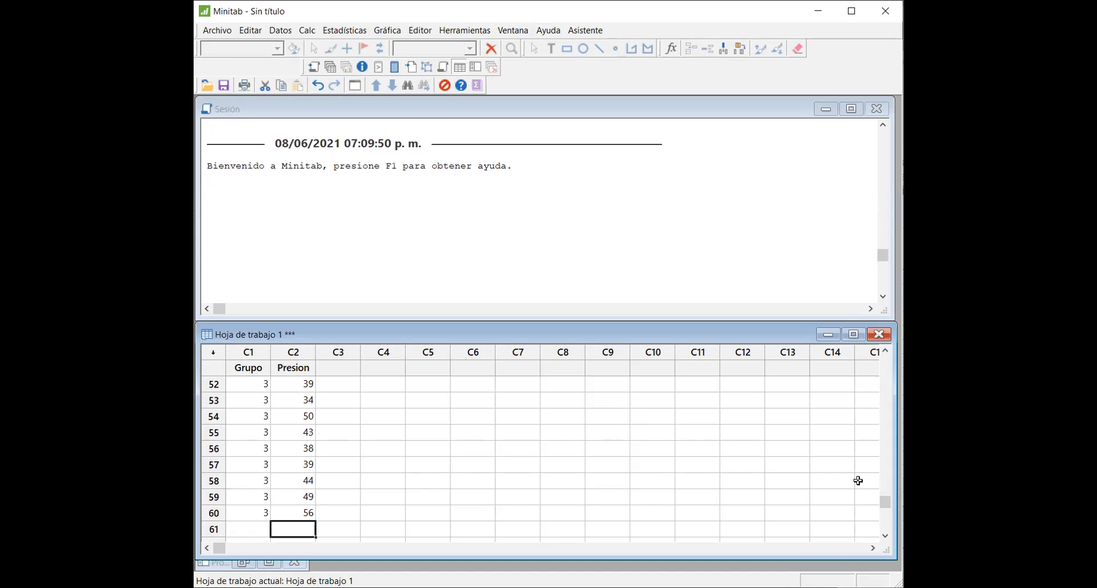
# Step: Run a nonparametric Kruskal-Wallis test with Presion as the response and Grupo as the factor
pyautogui.moveTo(883, 499); pyautogui.dragTo(879, 357)
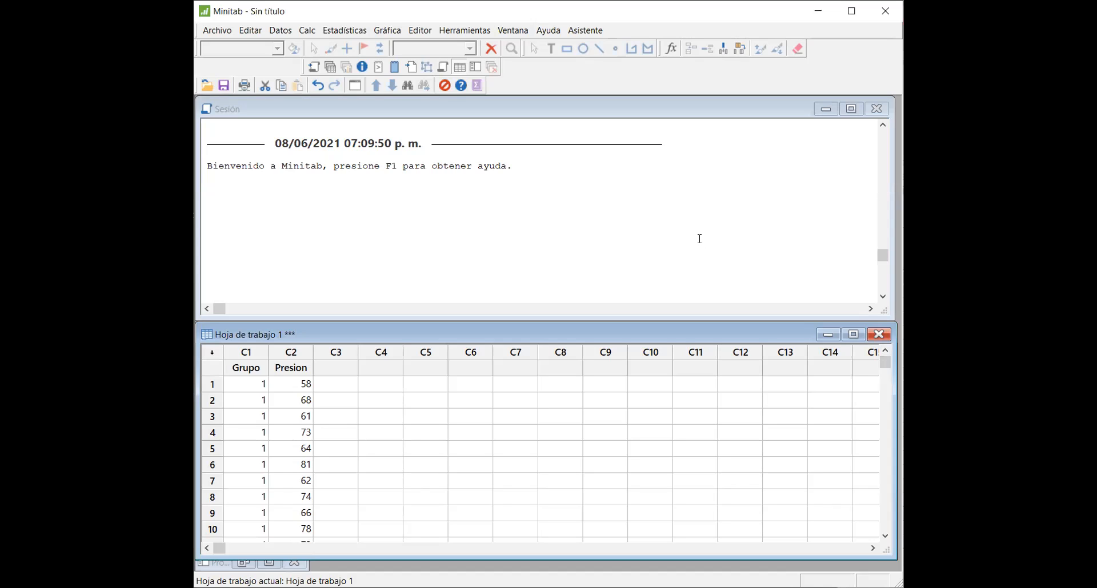
pyautogui.moveTo(887, 381); pyautogui.dragTo(887, 425)
pyautogui.moveTo(886, 537); pyautogui.dragTo(885, 536)
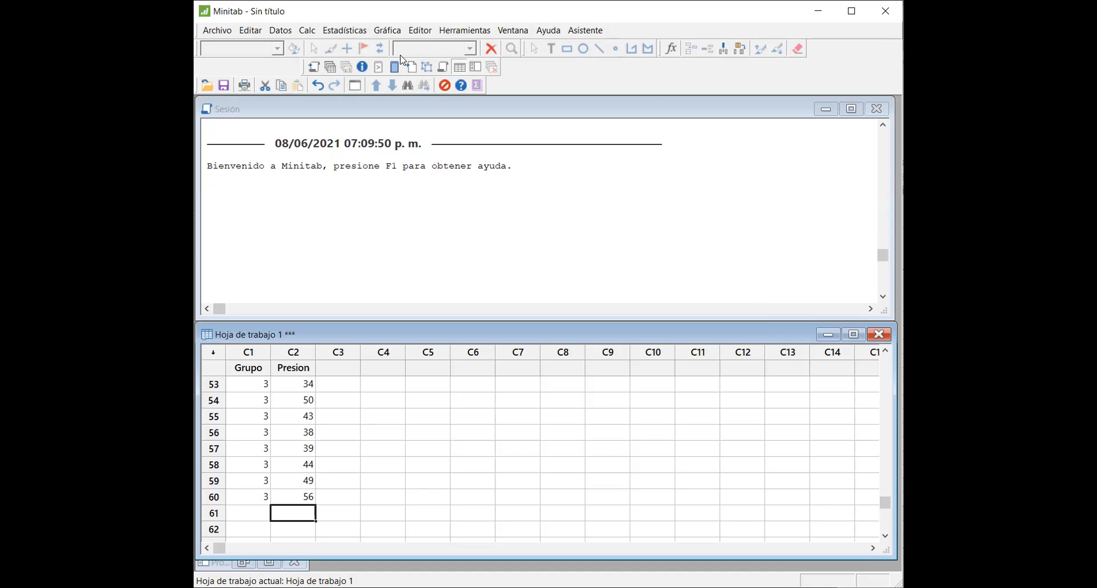
pyautogui.click(342, 32)
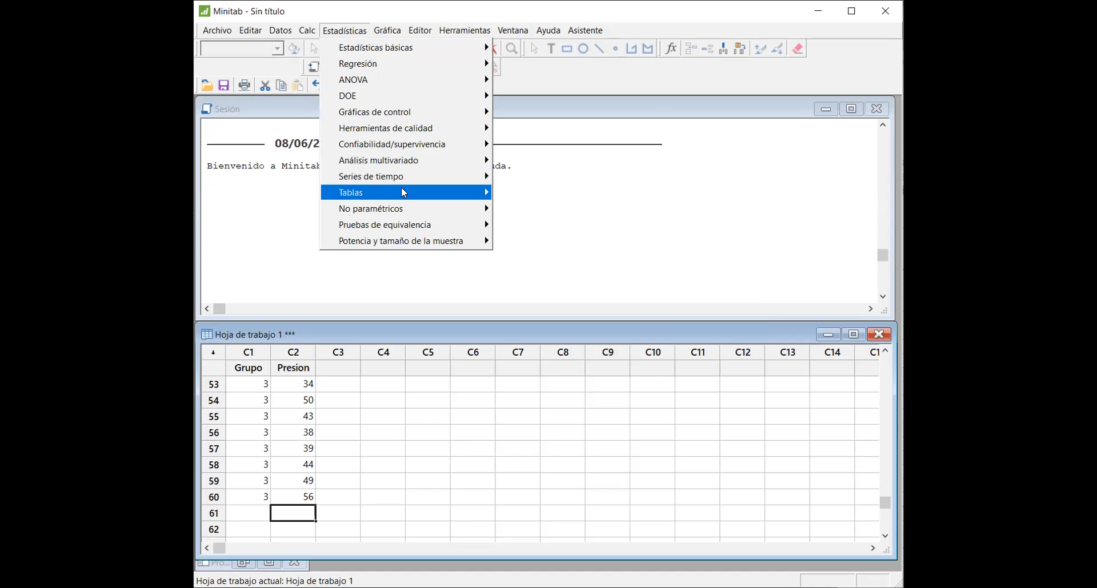
pyautogui.moveTo(404, 207)
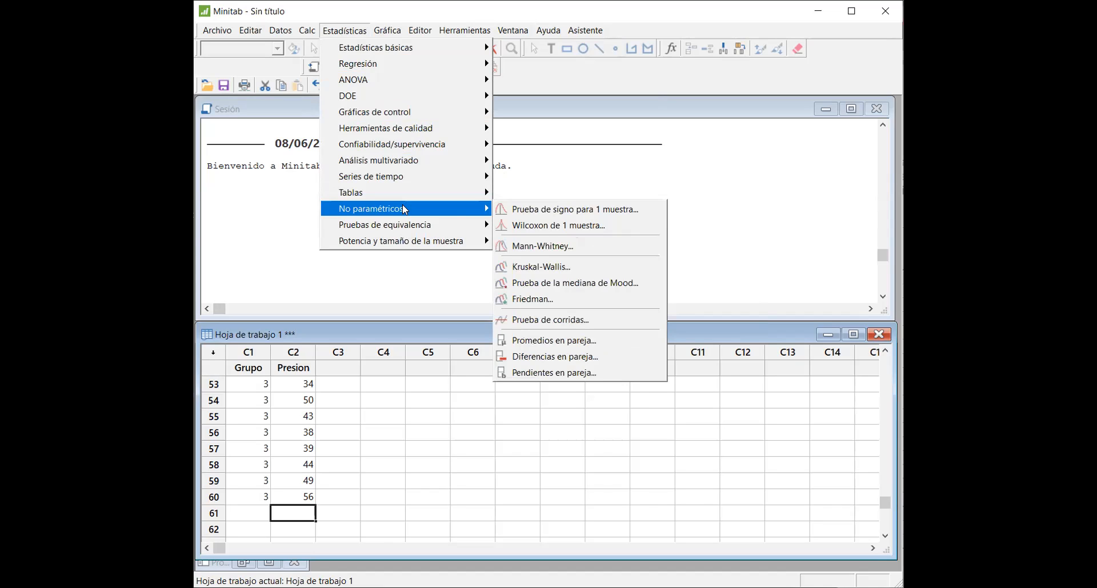
pyautogui.click(541, 268)
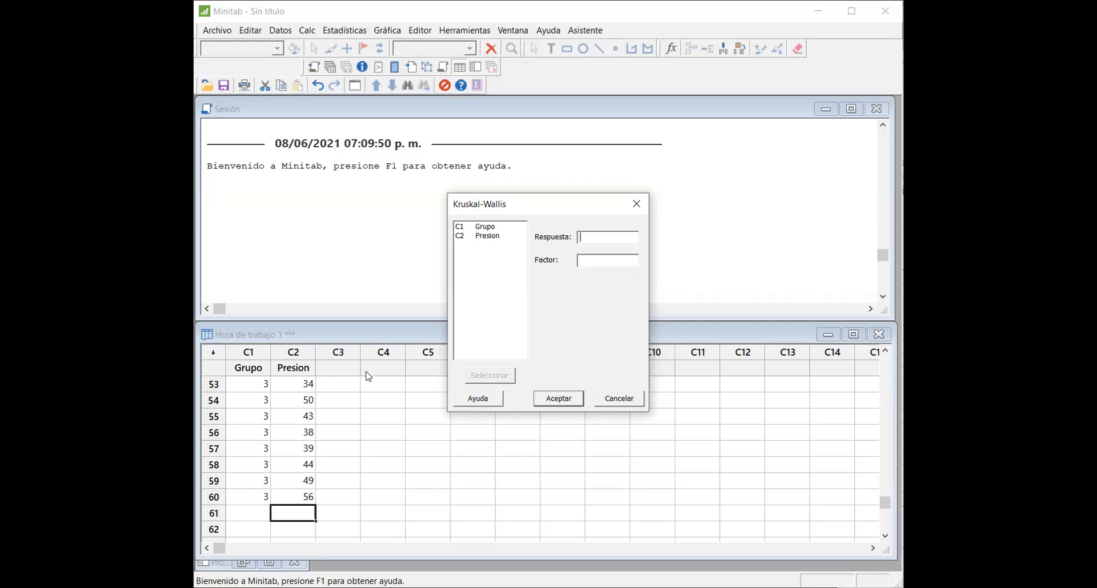
pyautogui.click(475, 239)
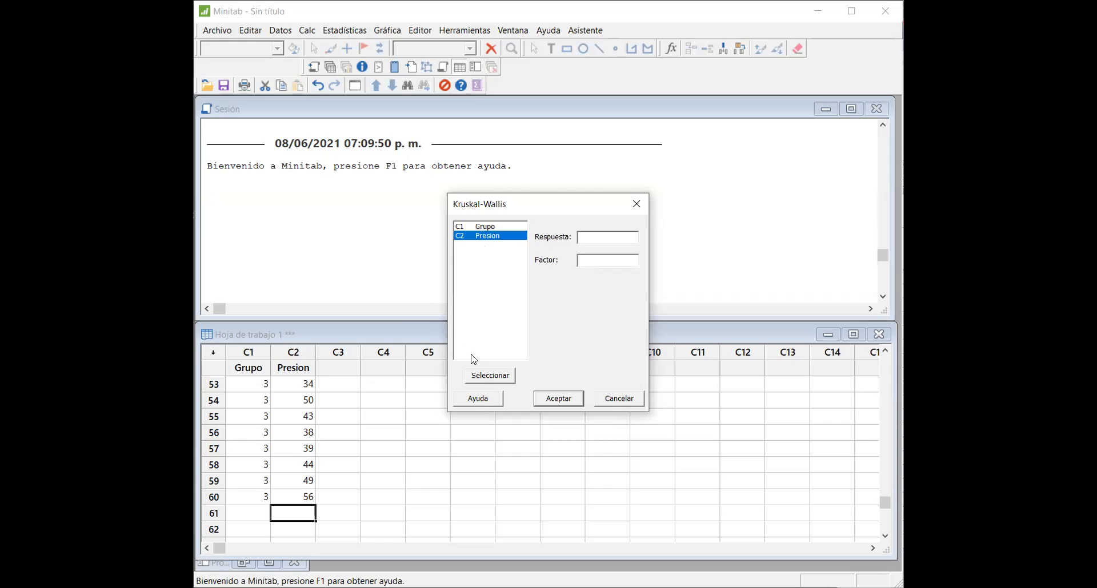
pyautogui.click(494, 378)
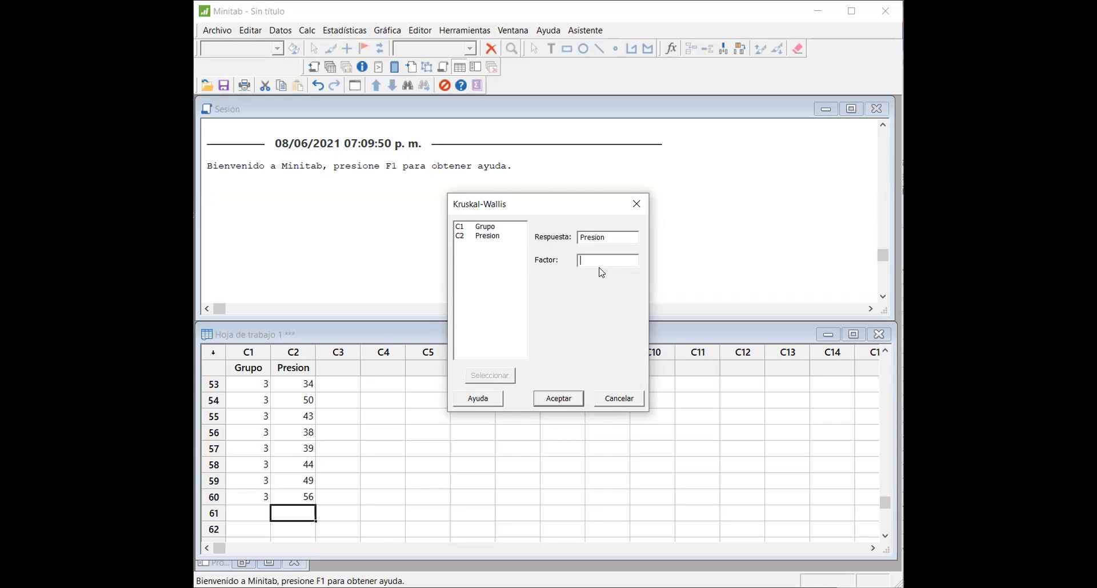
pyautogui.click(486, 227)
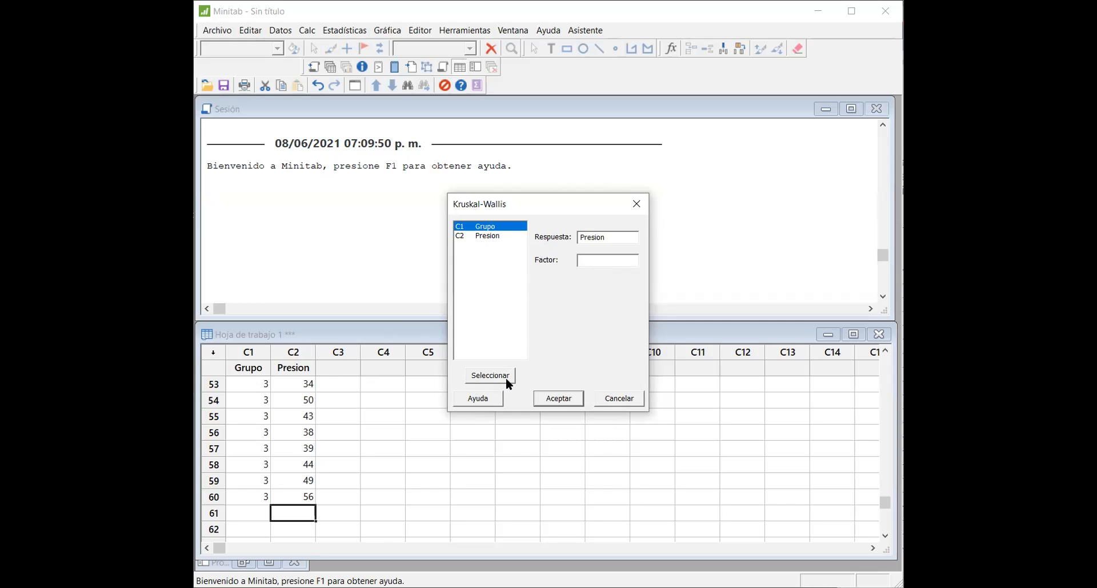
pyautogui.click(507, 377)
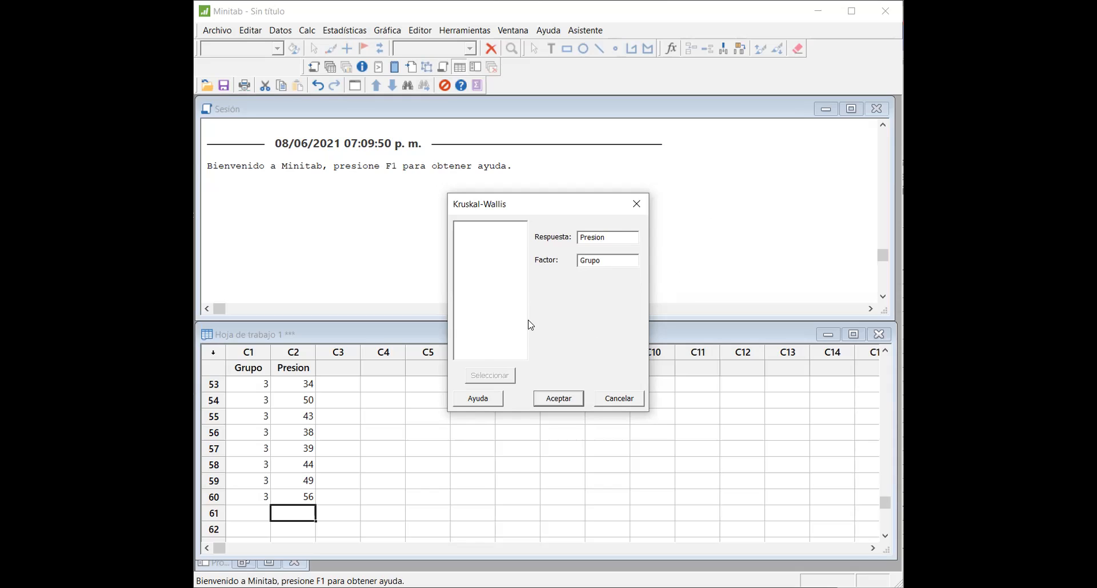
pyautogui.click(559, 399)
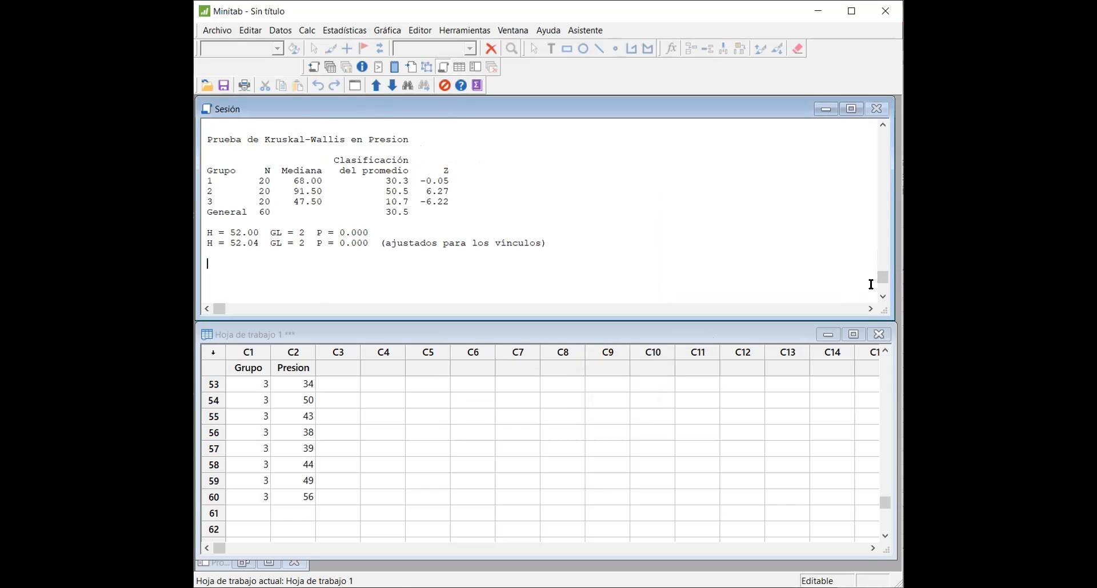
# Step: Examine the Kruskal-Wallis output for the degrees of freedom, the group medians and the H statistic adjusted for ties
pyautogui.moveTo(882, 278); pyautogui.dragTo(884, 240)
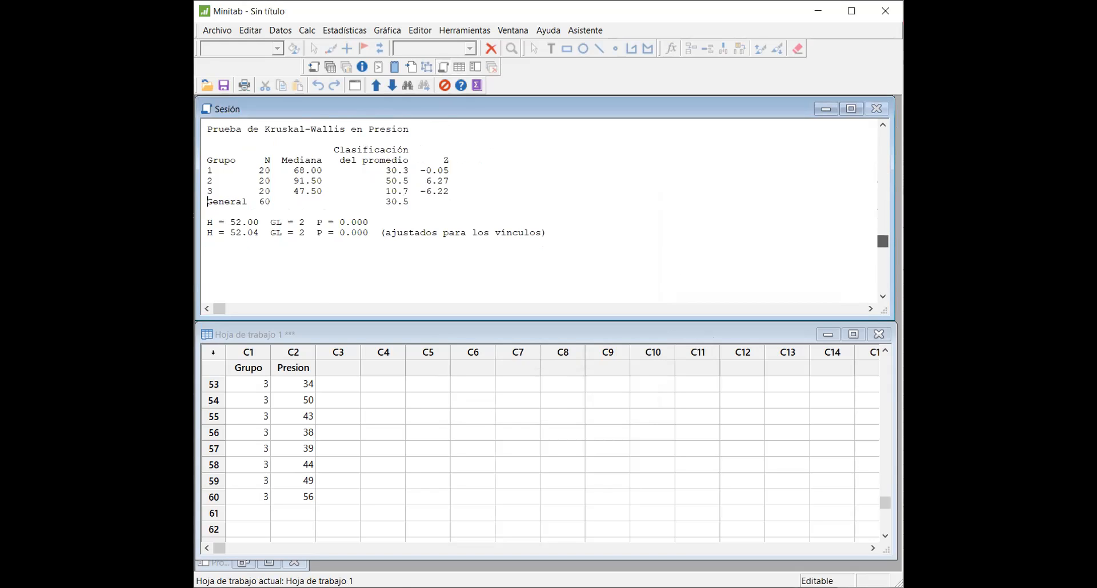
pyautogui.click(883, 125)
pyautogui.click(882, 126)
pyautogui.click(882, 125)
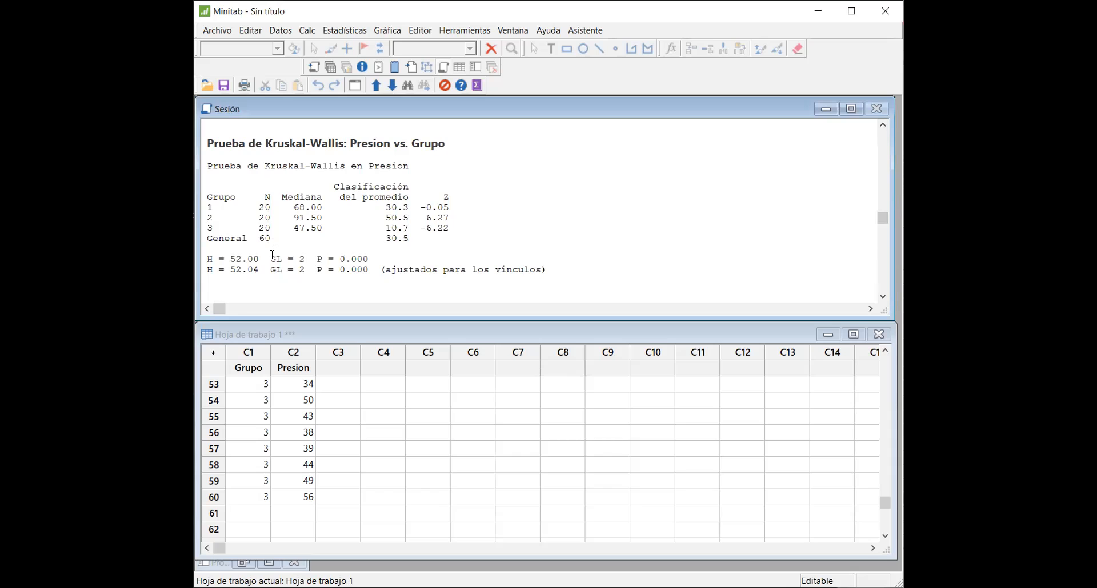
pyautogui.moveTo(264, 259); pyautogui.dragTo(306, 259)
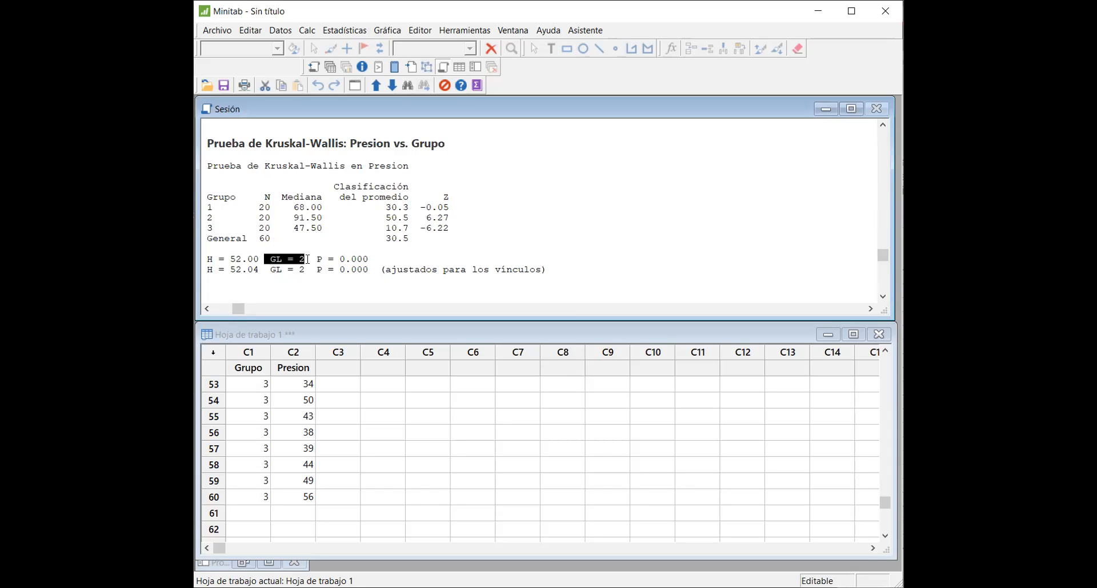
pyautogui.click(277, 258)
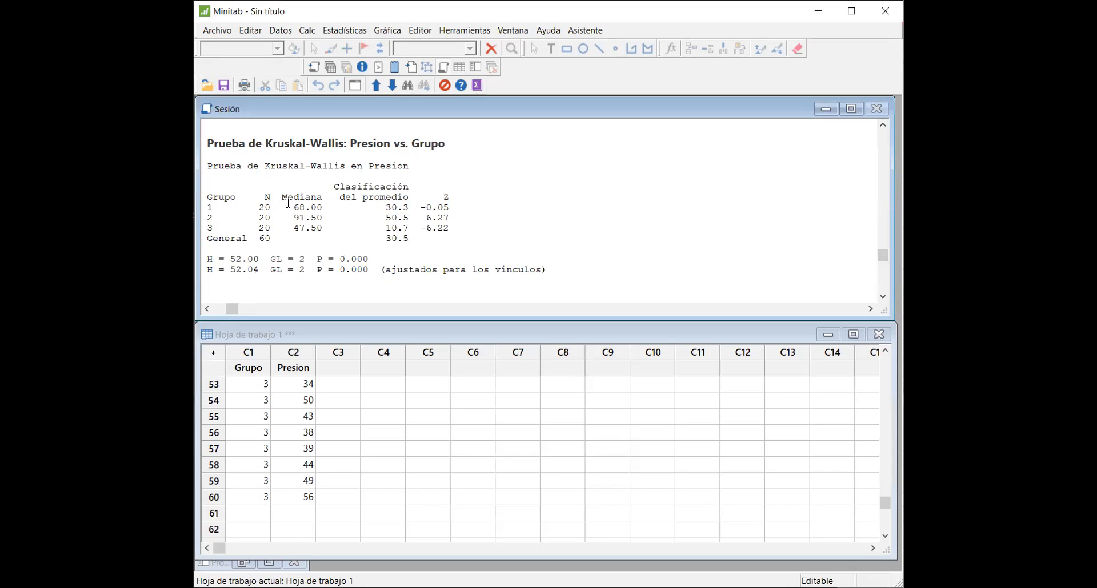
pyautogui.moveTo(290, 206); pyautogui.dragTo(318, 226)
pyautogui.click(318, 227)
pyautogui.moveTo(224, 269); pyautogui.dragTo(260, 270)
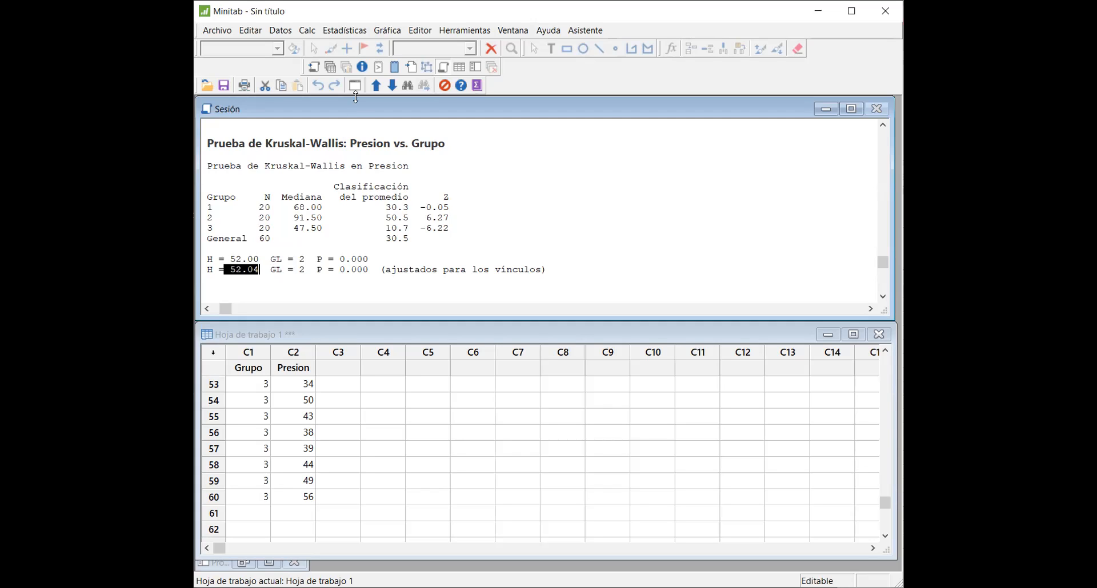
# Step: Open the nonparametric Kruskal-Wallis test settings again and clear the factor variable
pyautogui.click(354, 38)
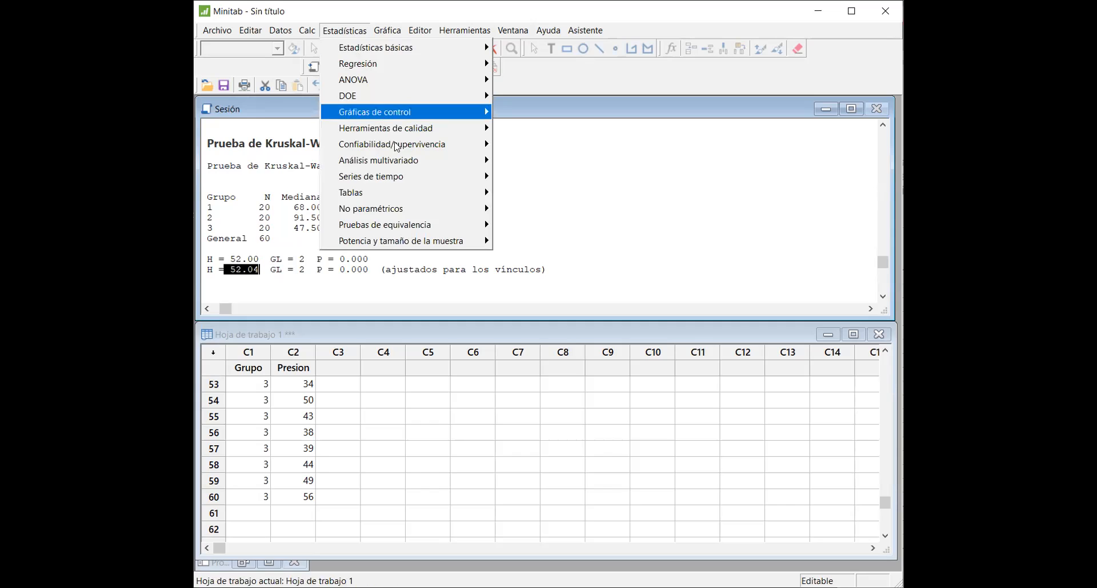
pyautogui.moveTo(417, 218)
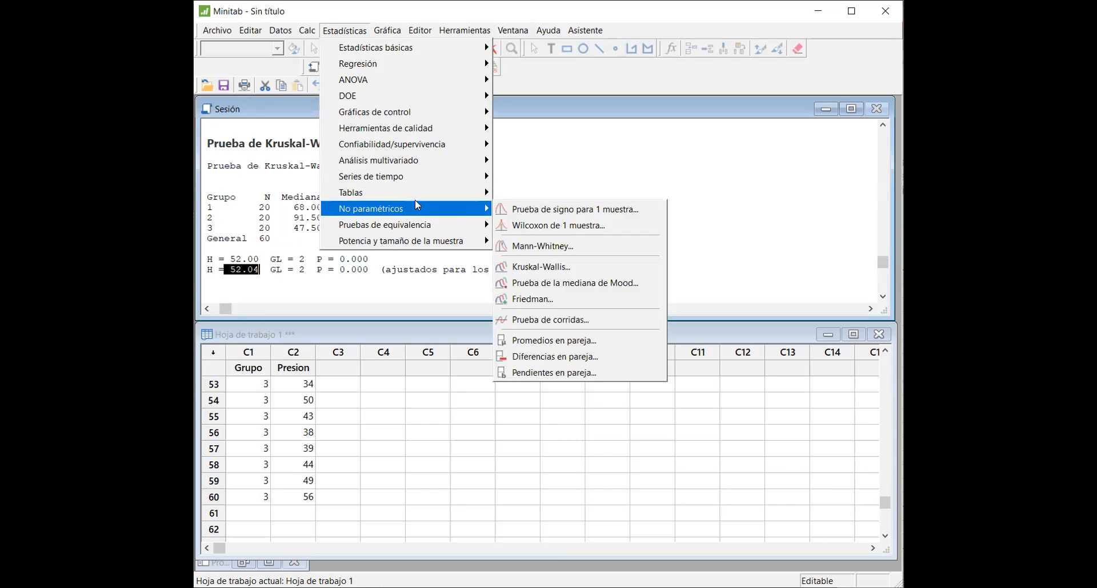
pyautogui.moveTo(416, 196)
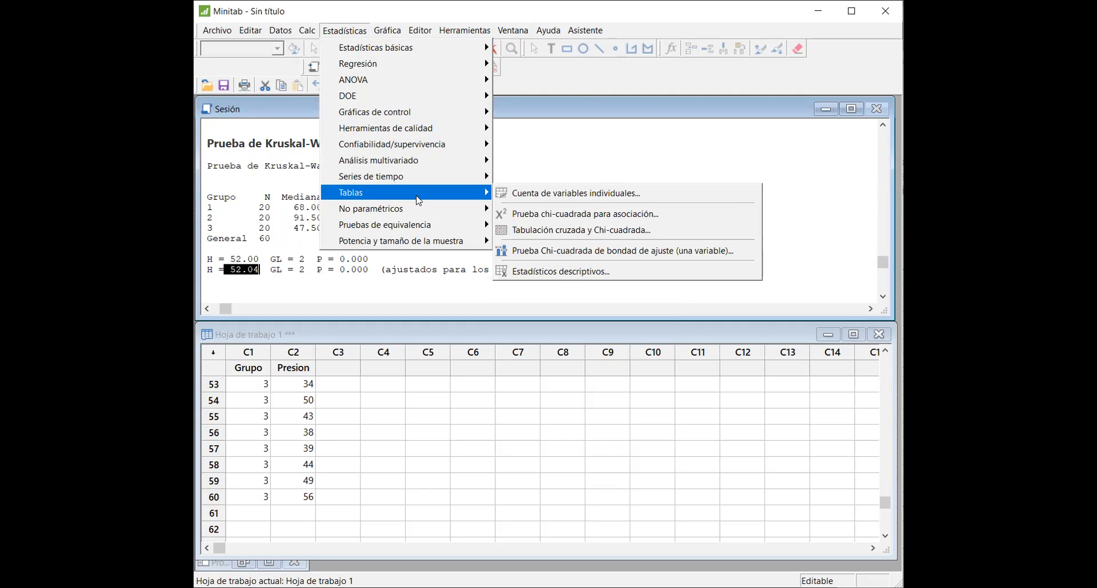
pyautogui.moveTo(377, 34)
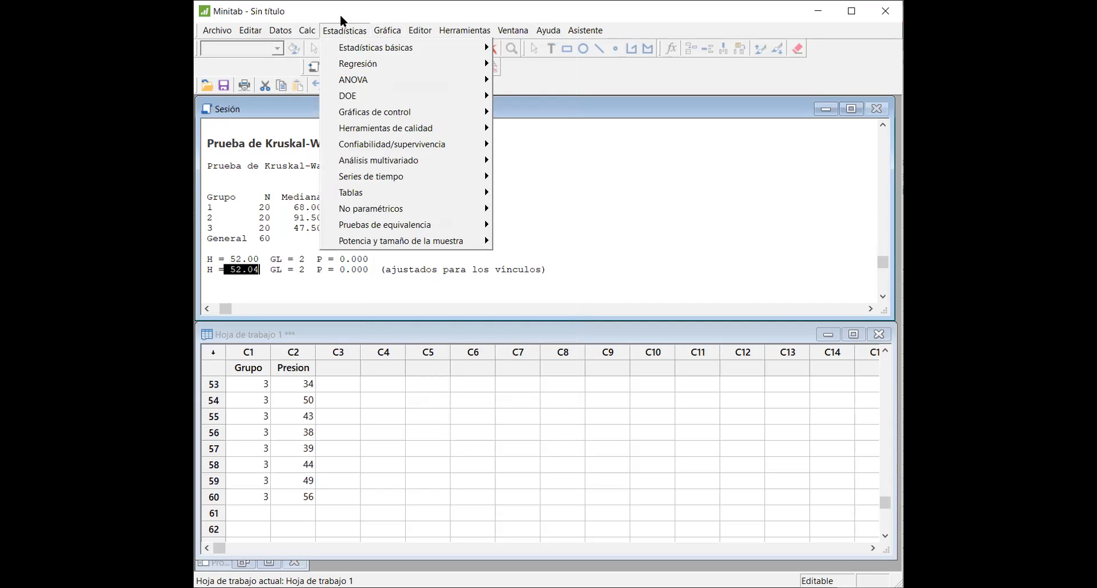
pyautogui.moveTo(371, 192)
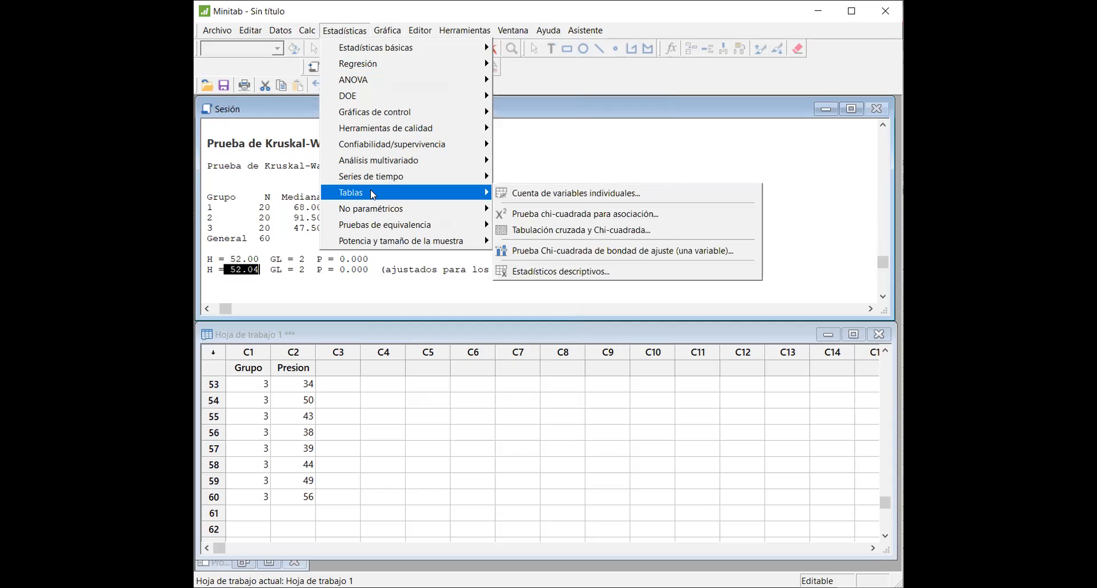
pyautogui.moveTo(370, 213)
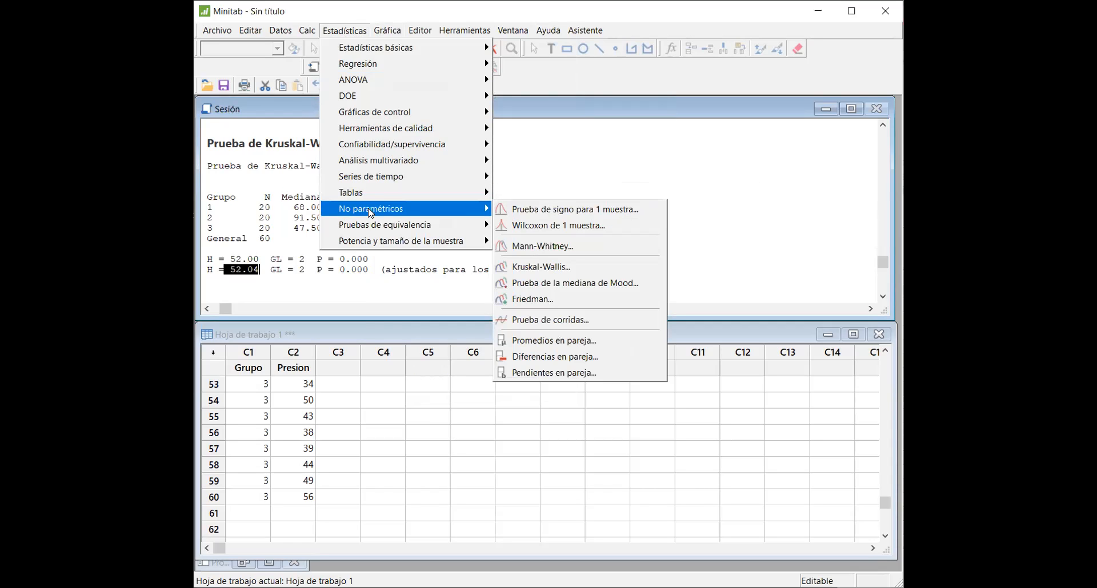
pyautogui.click(543, 267)
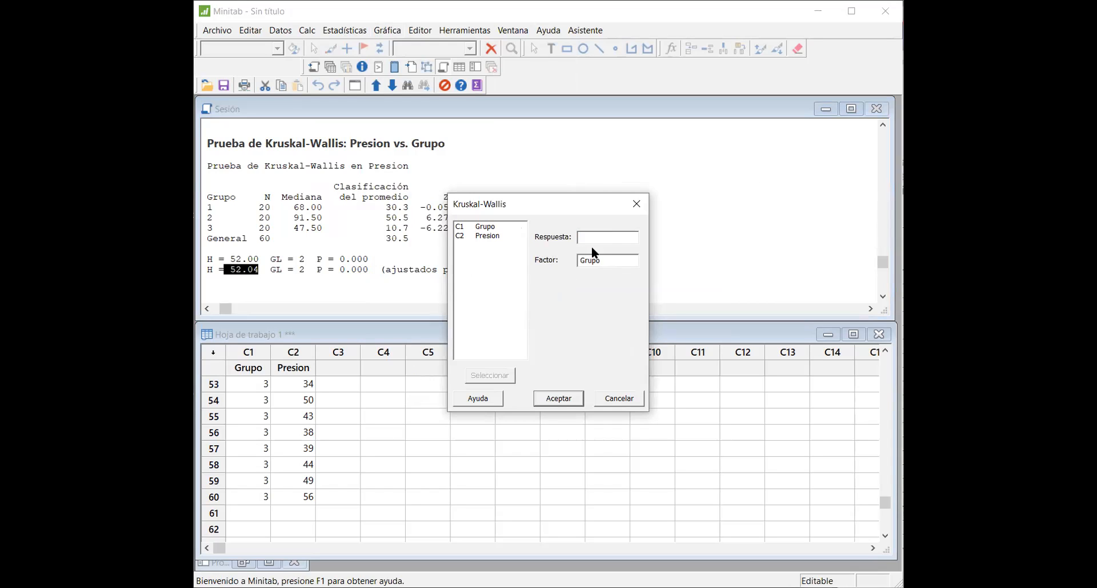
pyautogui.click(600, 260)
pyautogui.press('BackSpace')
pyautogui.press('BackSpace')
pyautogui.press('BackSpace')
pyautogui.press('BackSpace')
pyautogui.press('BackSpace')
pyautogui.click(491, 236)
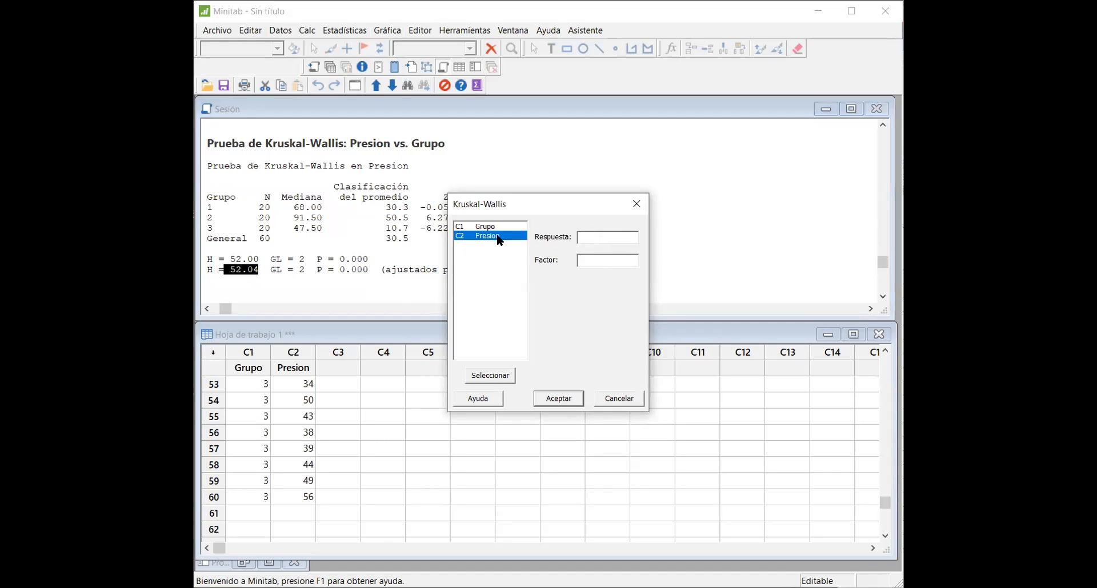
pyautogui.doubleClick(491, 236)
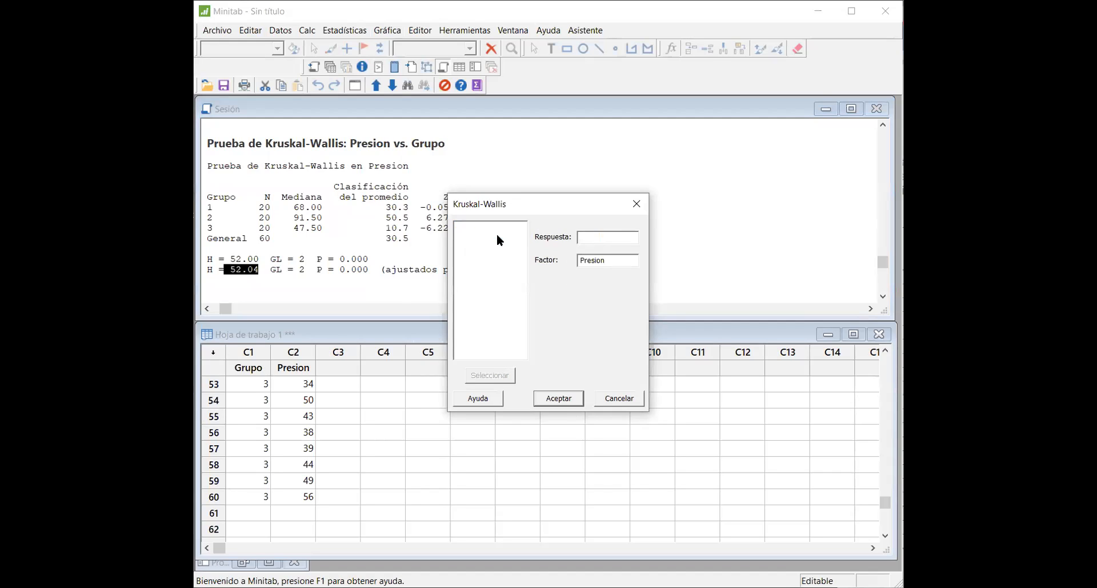
pyautogui.click(616, 263)
pyautogui.press('BackSpace')
pyautogui.press('BackSpace')
pyautogui.press('BackSpace')
pyautogui.press('BackSpace')
pyautogui.press('BackSpace')
pyautogui.press('BackSpace')
pyautogui.press('BackSpace')
pyautogui.doubleClick(481, 240)
pyautogui.press('BackSpace')
# Step: Set Presion as the response and Grupo as the factor, and run the Kruskal-Wallis test
pyautogui.click(500, 236)
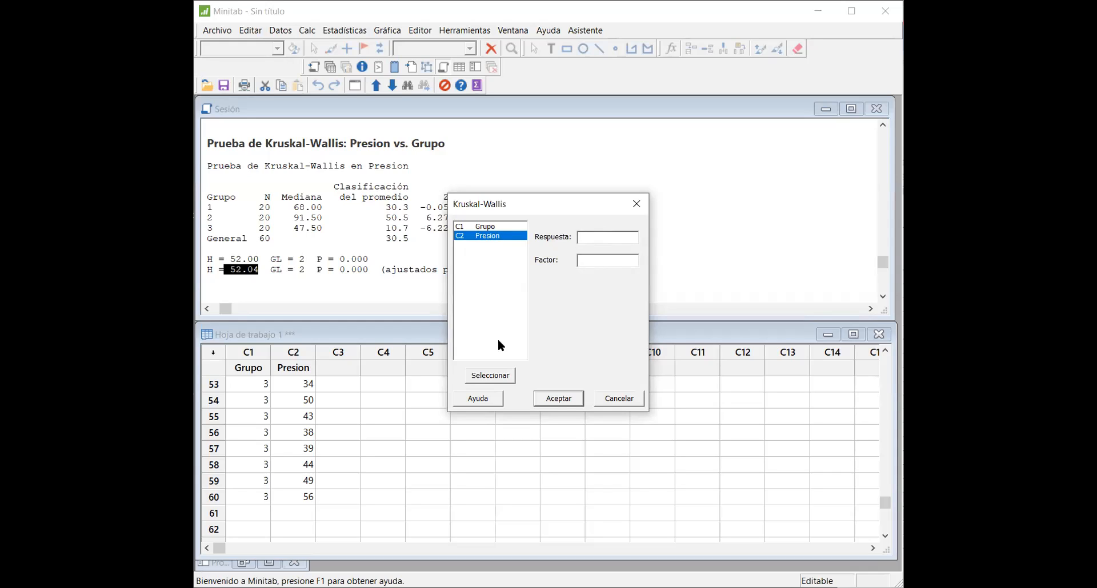
pyautogui.click(499, 377)
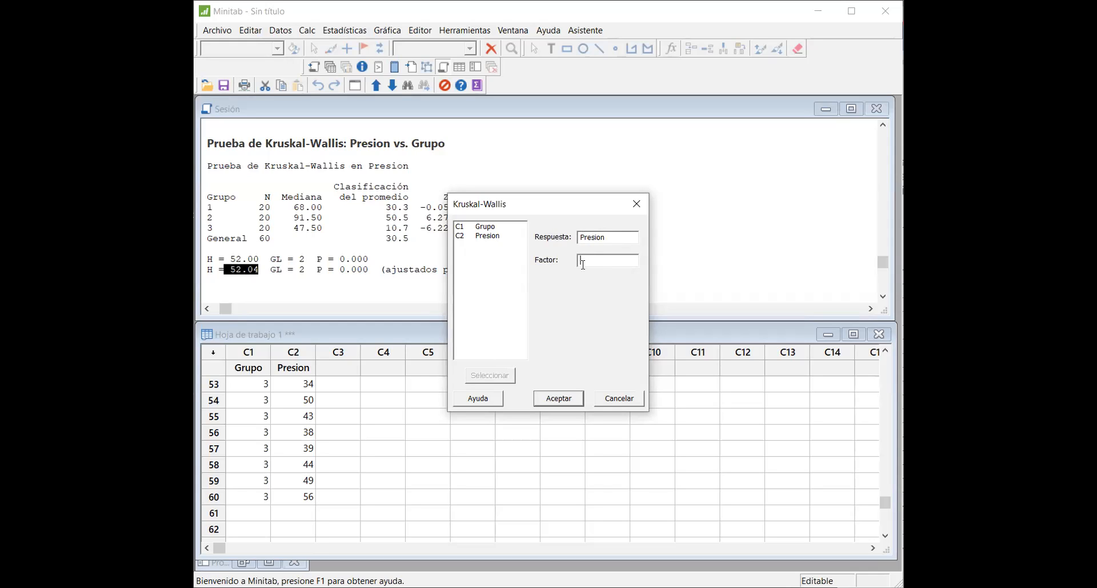
pyautogui.doubleClick(484, 228)
pyautogui.press('BackSpace')
pyautogui.press('BackSpace')
pyautogui.press('BackSpace')
pyautogui.press('BackSpace')
pyautogui.press('BackSpace')
pyautogui.click(509, 227)
pyautogui.click(505, 378)
pyautogui.click(559, 399)
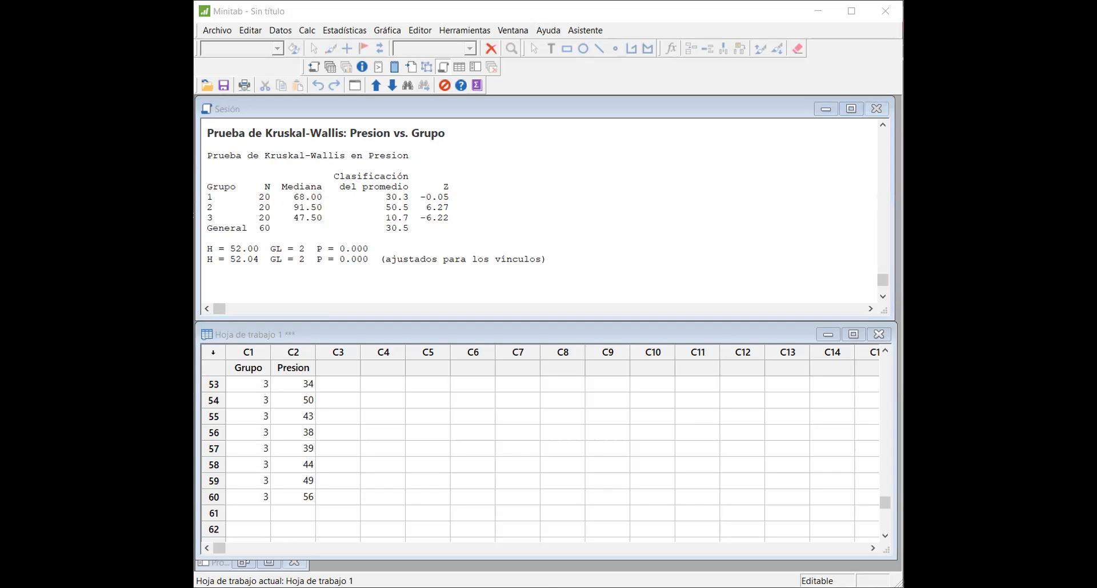
# Step: Look up the chi-square critical value for probability 0,01 and 2 degrees of freedom in tabla_chi_cuadrado.pdf, and close the document
pyautogui.press('super+e')
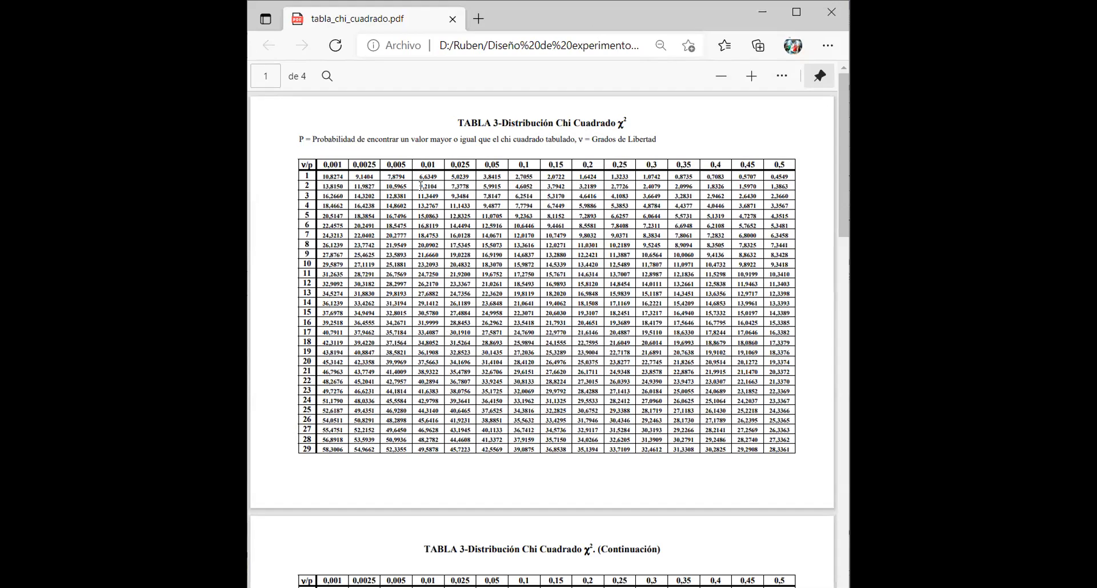
pyautogui.moveTo(421, 165); pyautogui.dragTo(439, 166)
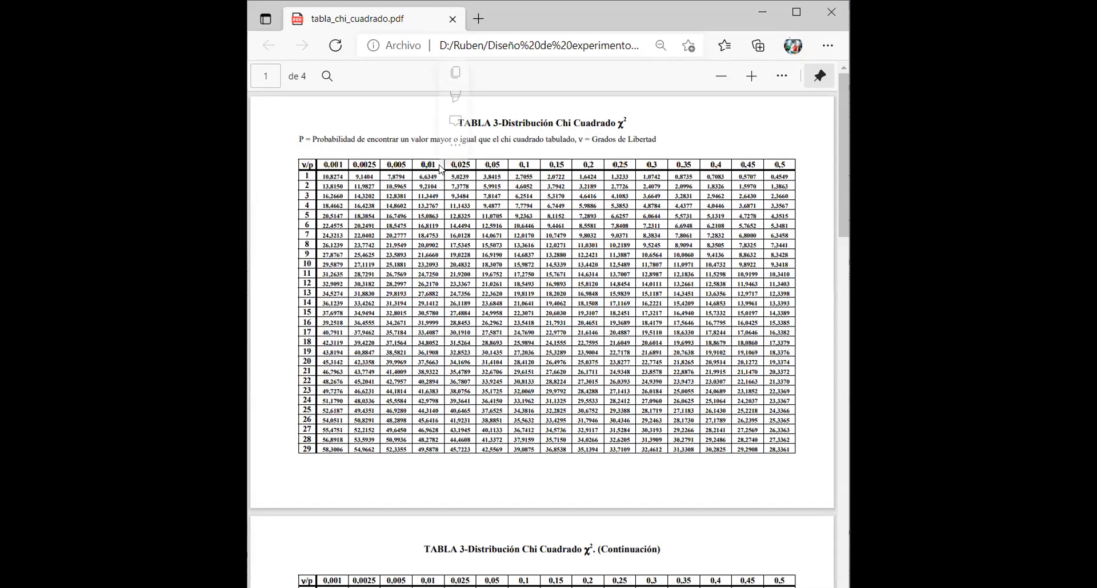
pyautogui.doubleClick(339, 189)
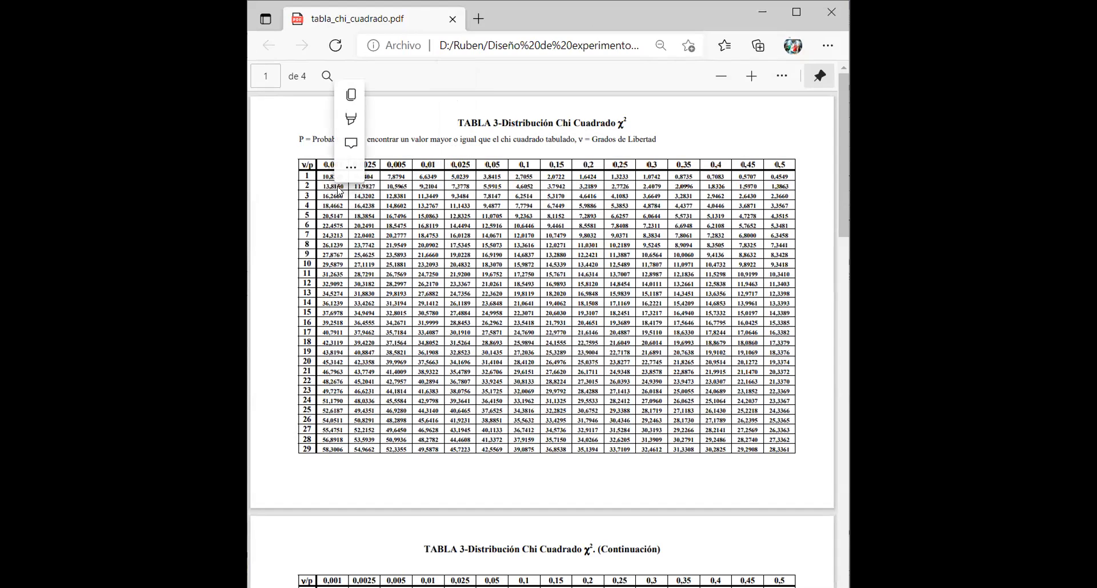
pyautogui.click(426, 183)
pyautogui.moveTo(432, 186); pyautogui.dragTo(437, 187)
pyautogui.click(422, 188)
pyautogui.doubleClick(430, 186)
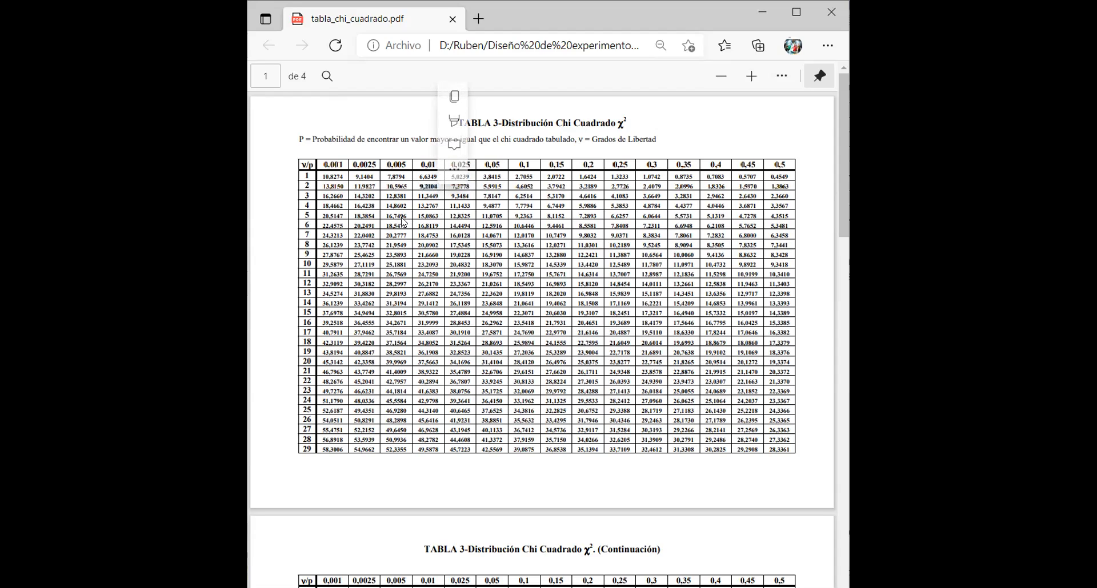
pyautogui.click(426, 192)
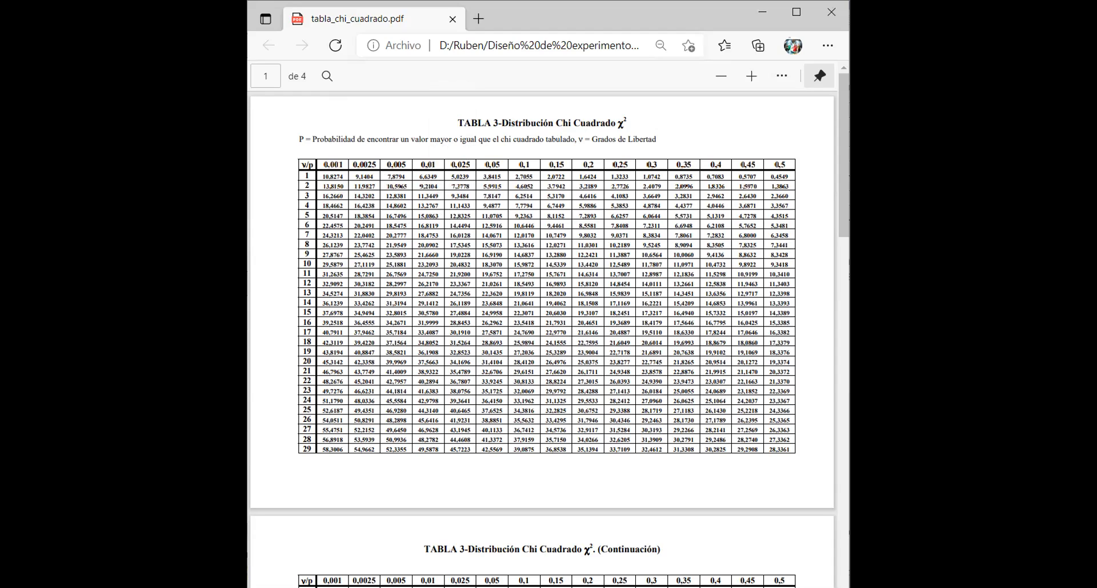
pyautogui.click(831, 15)
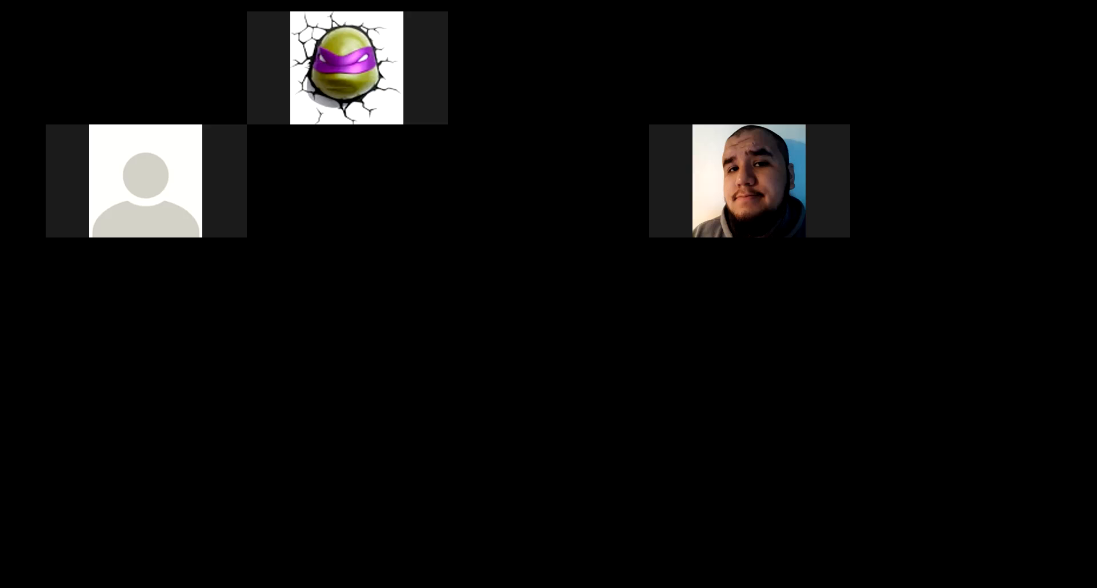